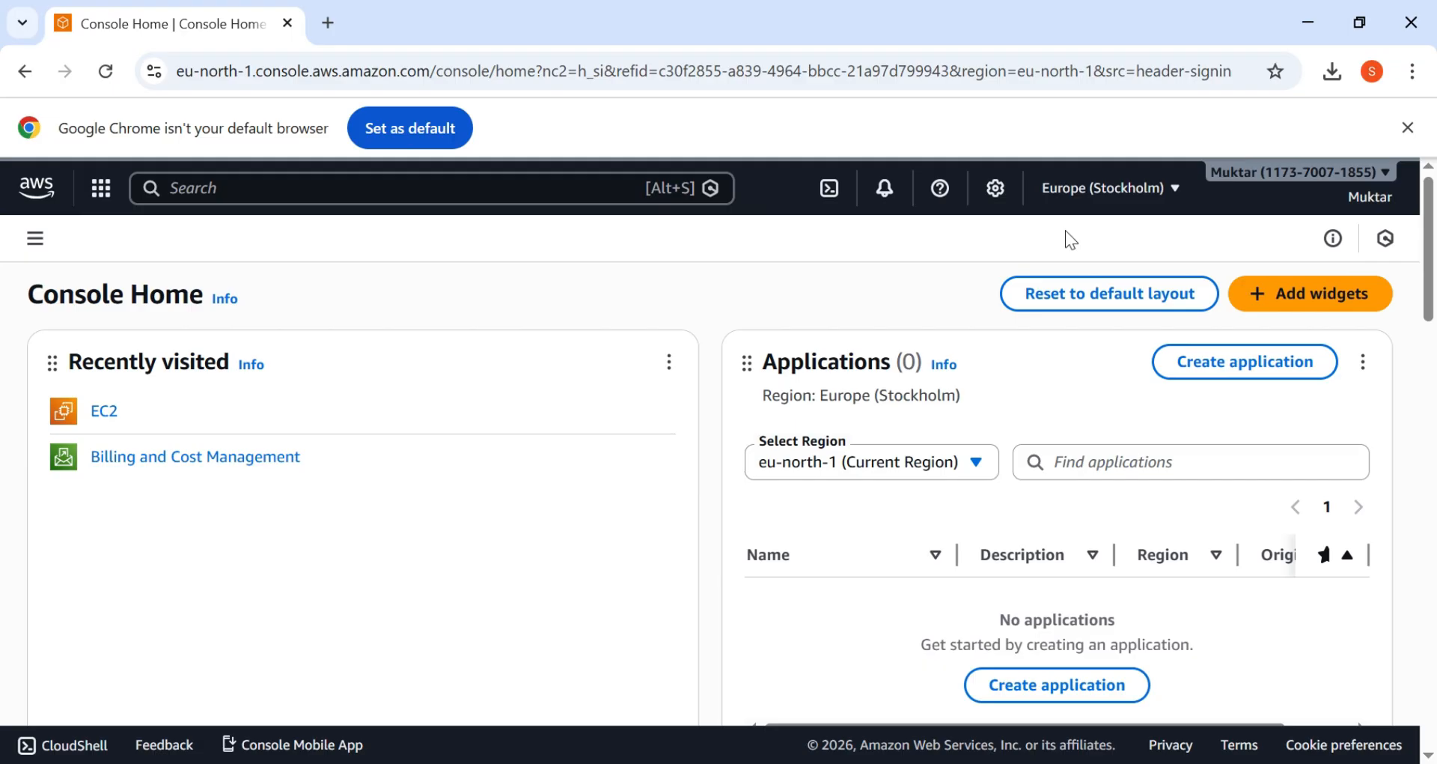
# Step: Switch the console region from Europe (Stockholm) to United States (N. Virginia), us-east-1
pyautogui.click(1096, 191)
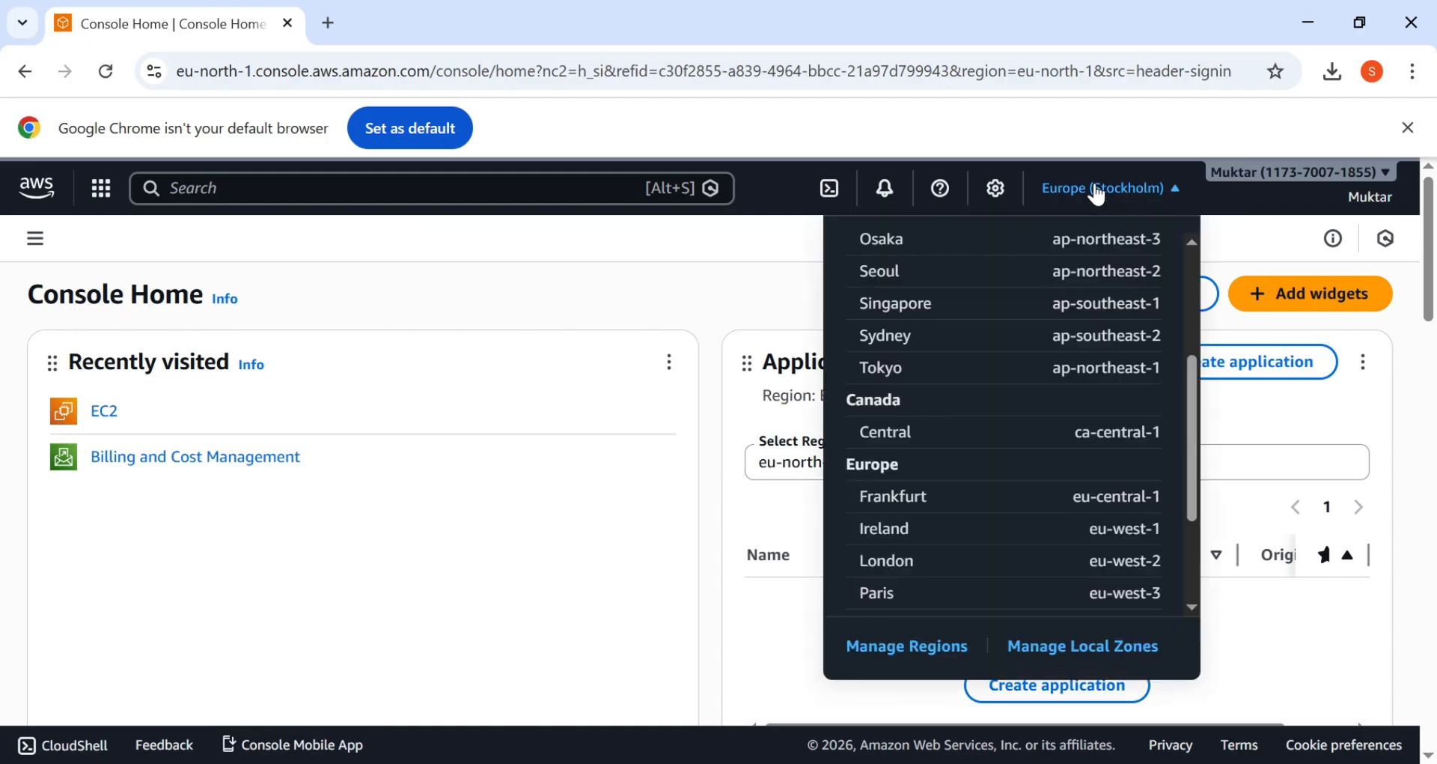
pyautogui.scroll(-2, 1011, 419)
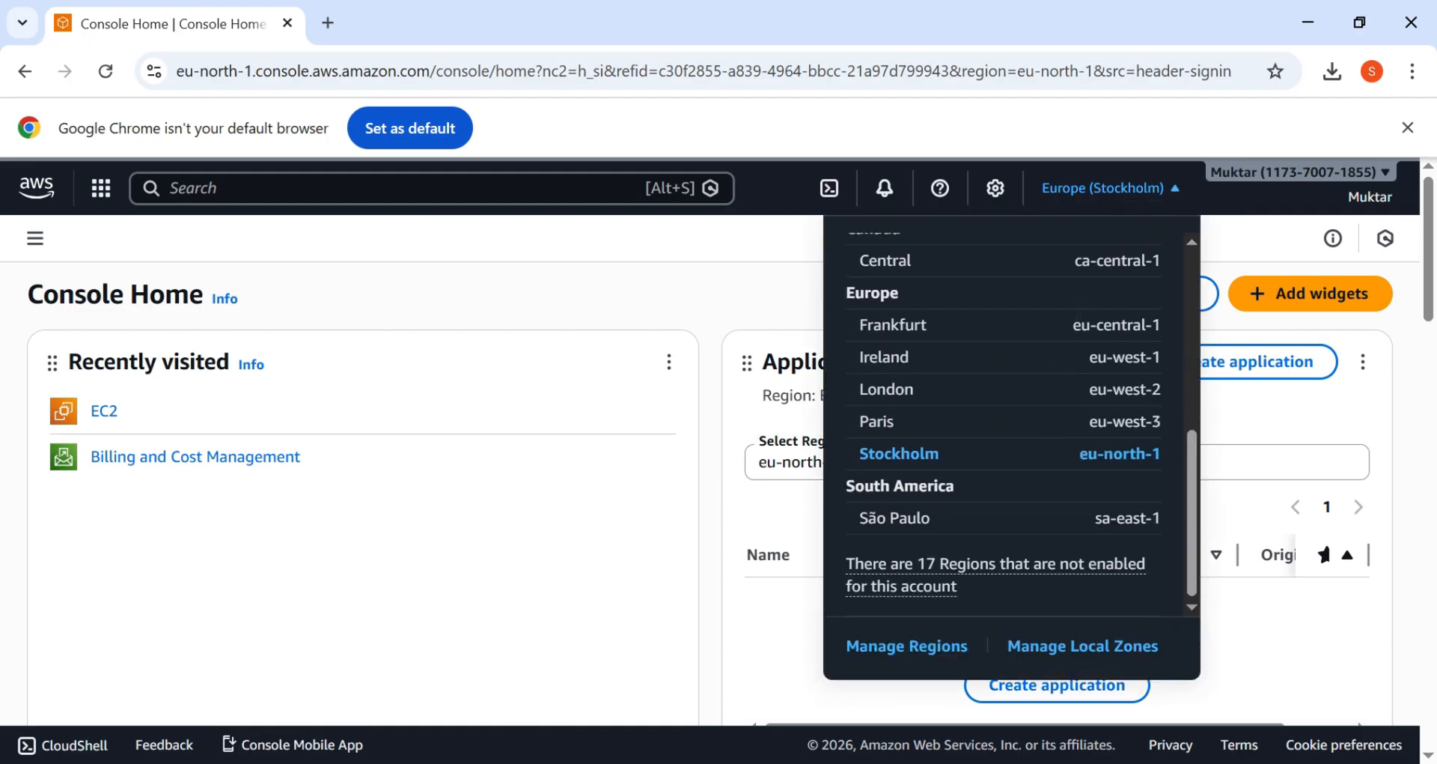
pyautogui.scroll(3, 1011, 420)
pyautogui.scroll(3, 1010, 419)
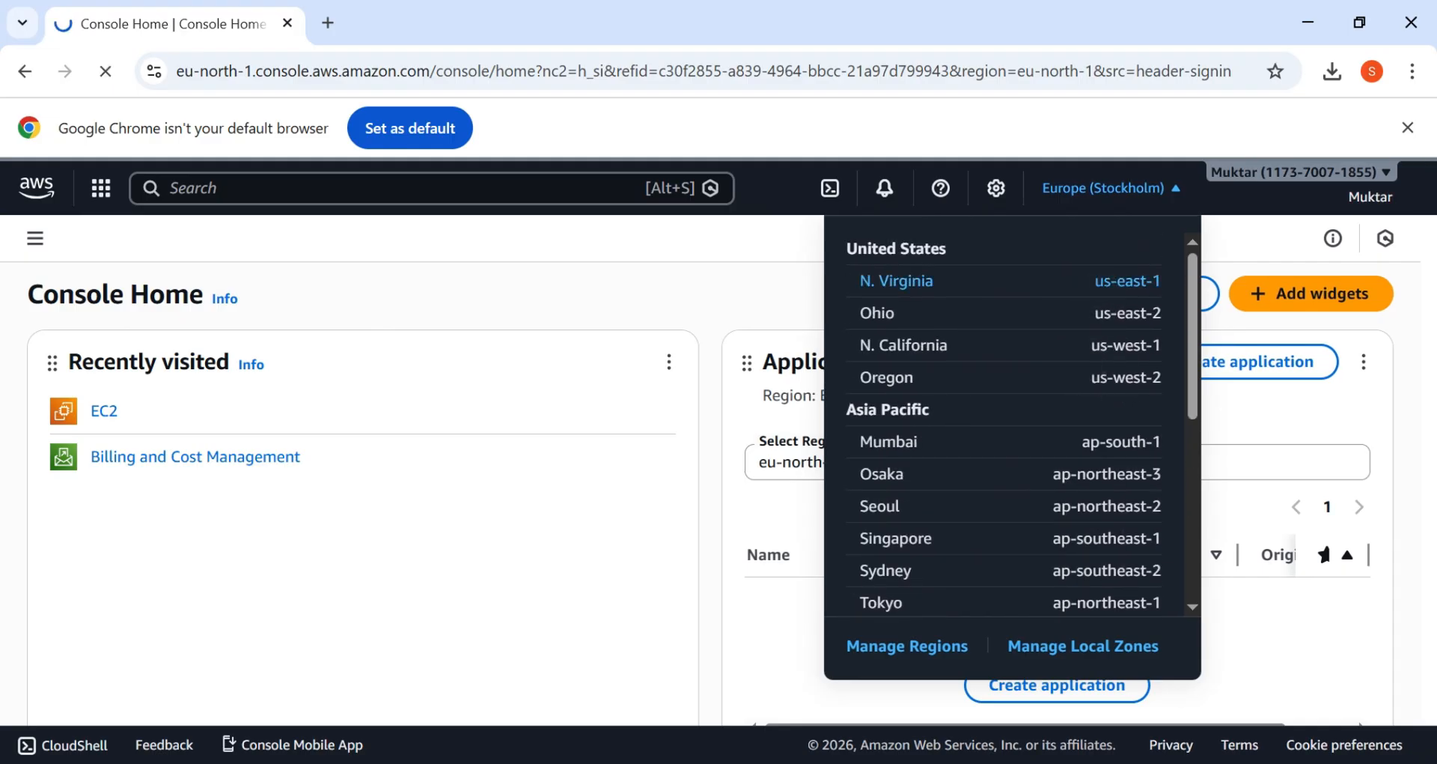
pyautogui.click(898, 281)
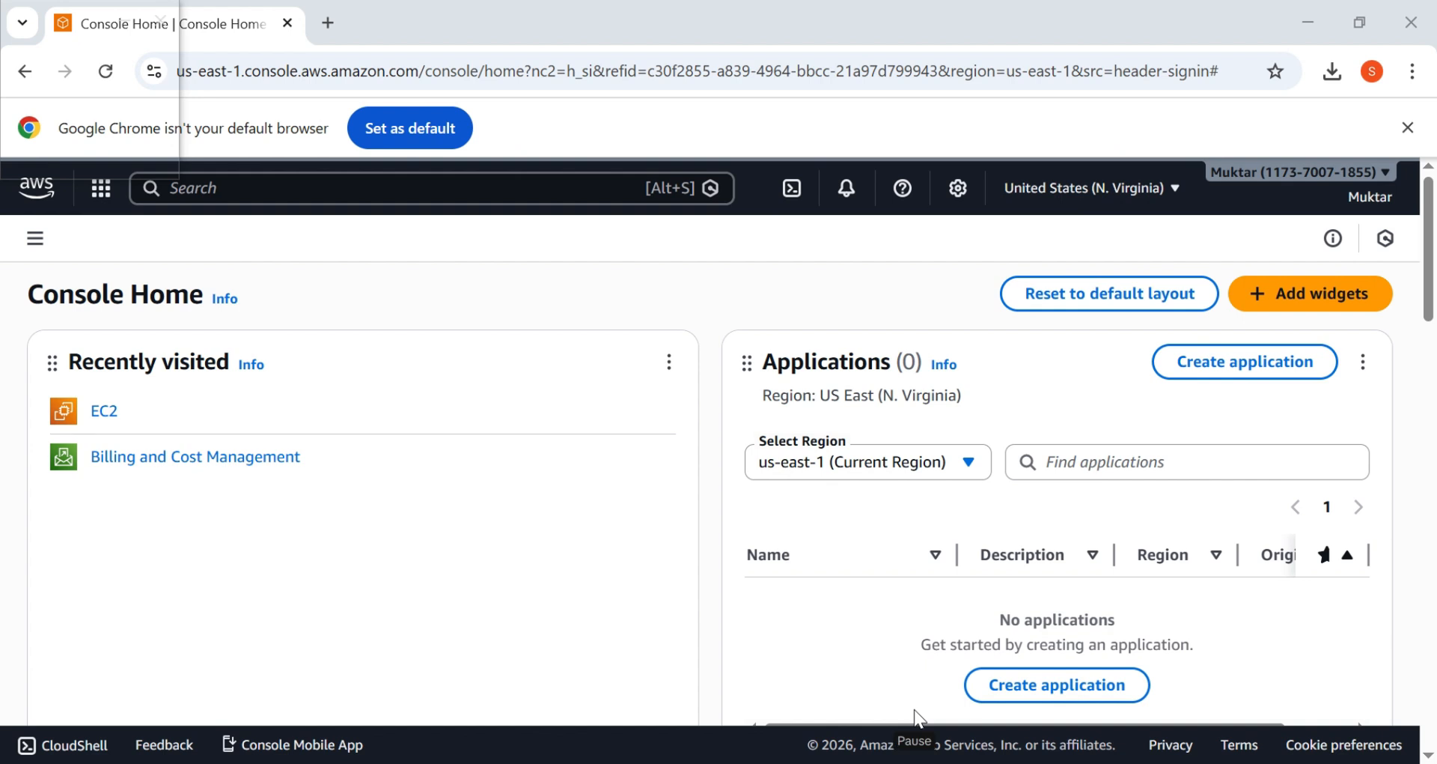
# Step: Search the console for EC2 and open the EC2 service
pyautogui.click(321, 196)
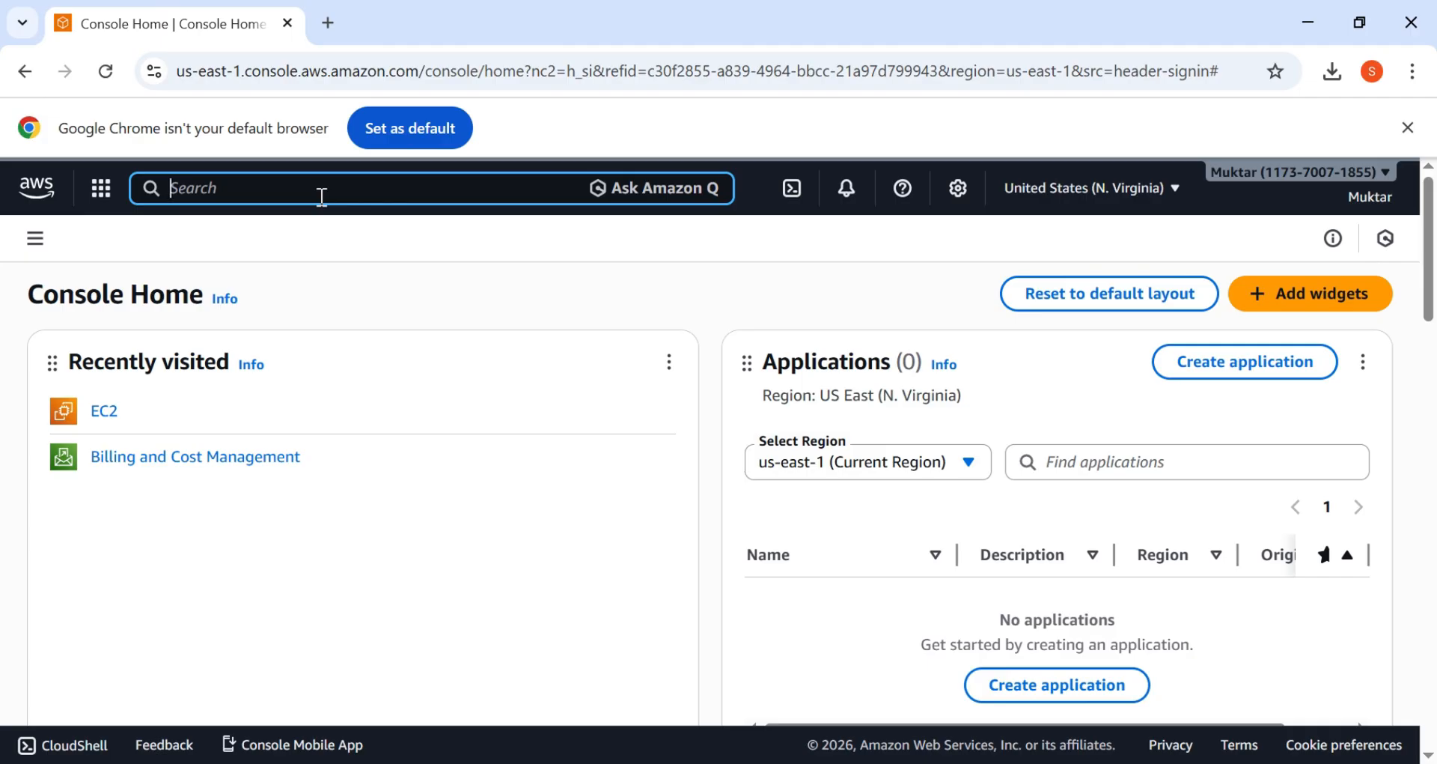
pyautogui.write('EC')
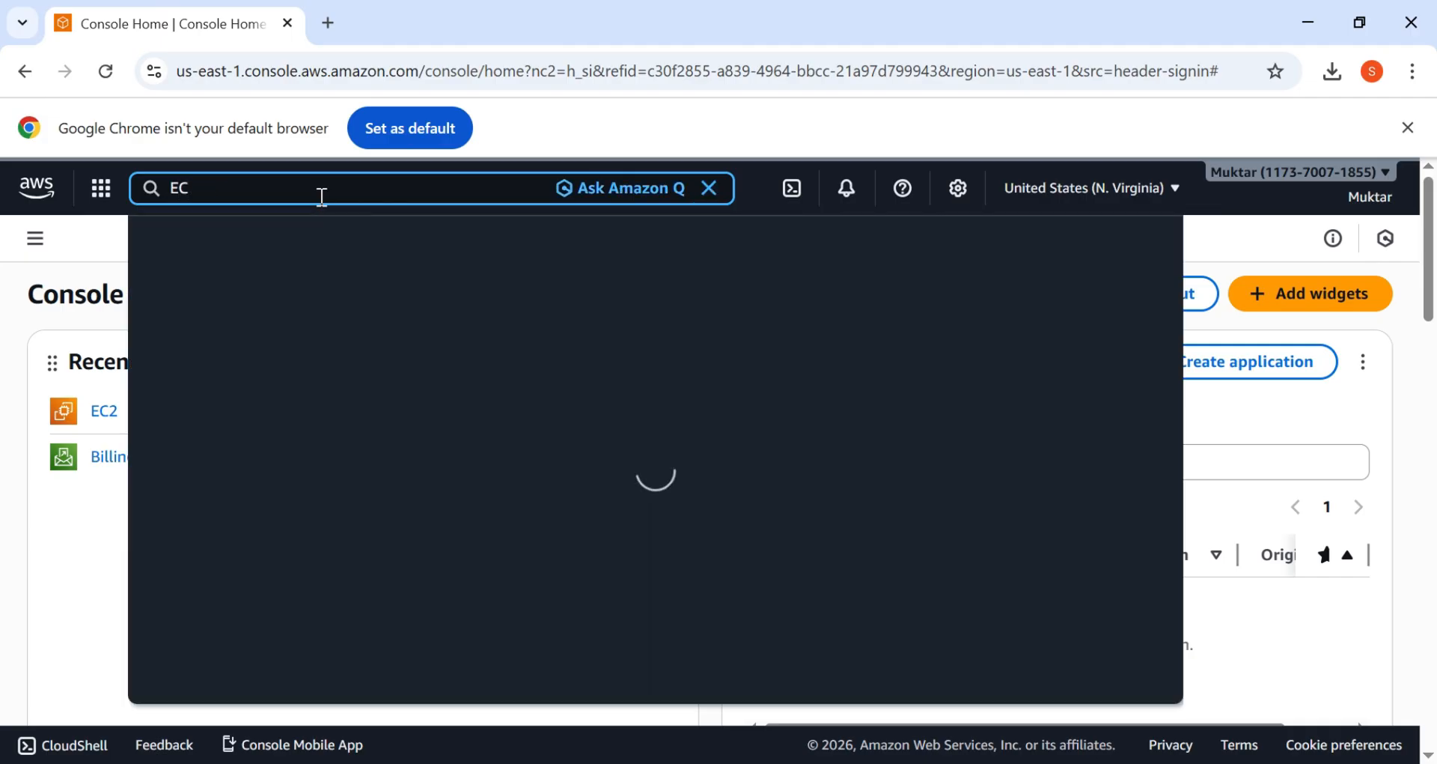
pyautogui.write('@')
pyautogui.press('BackSpace')
pyautogui.write('2')
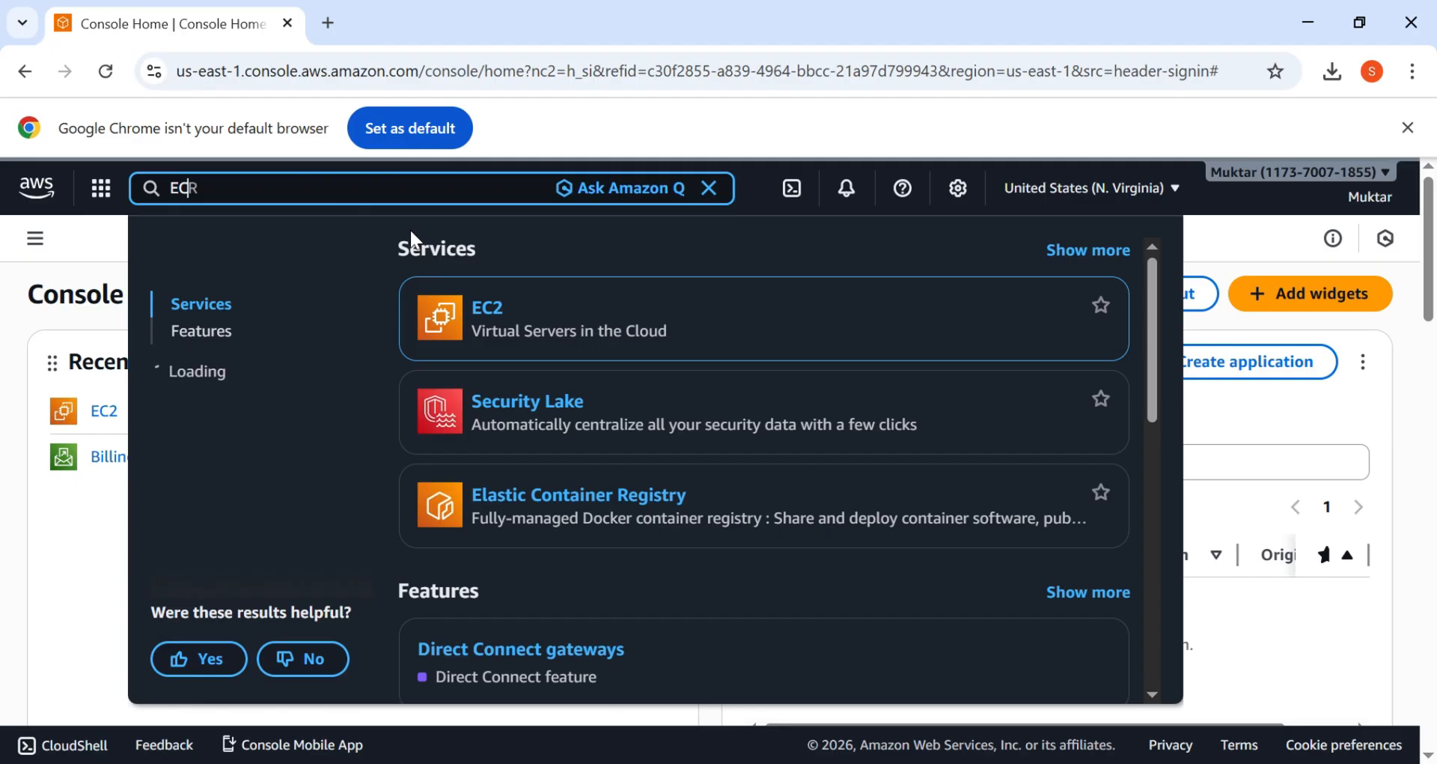
pyautogui.press('BackSpace')
pyautogui.write('@')
pyautogui.press('BackSpace')
pyautogui.write('2')
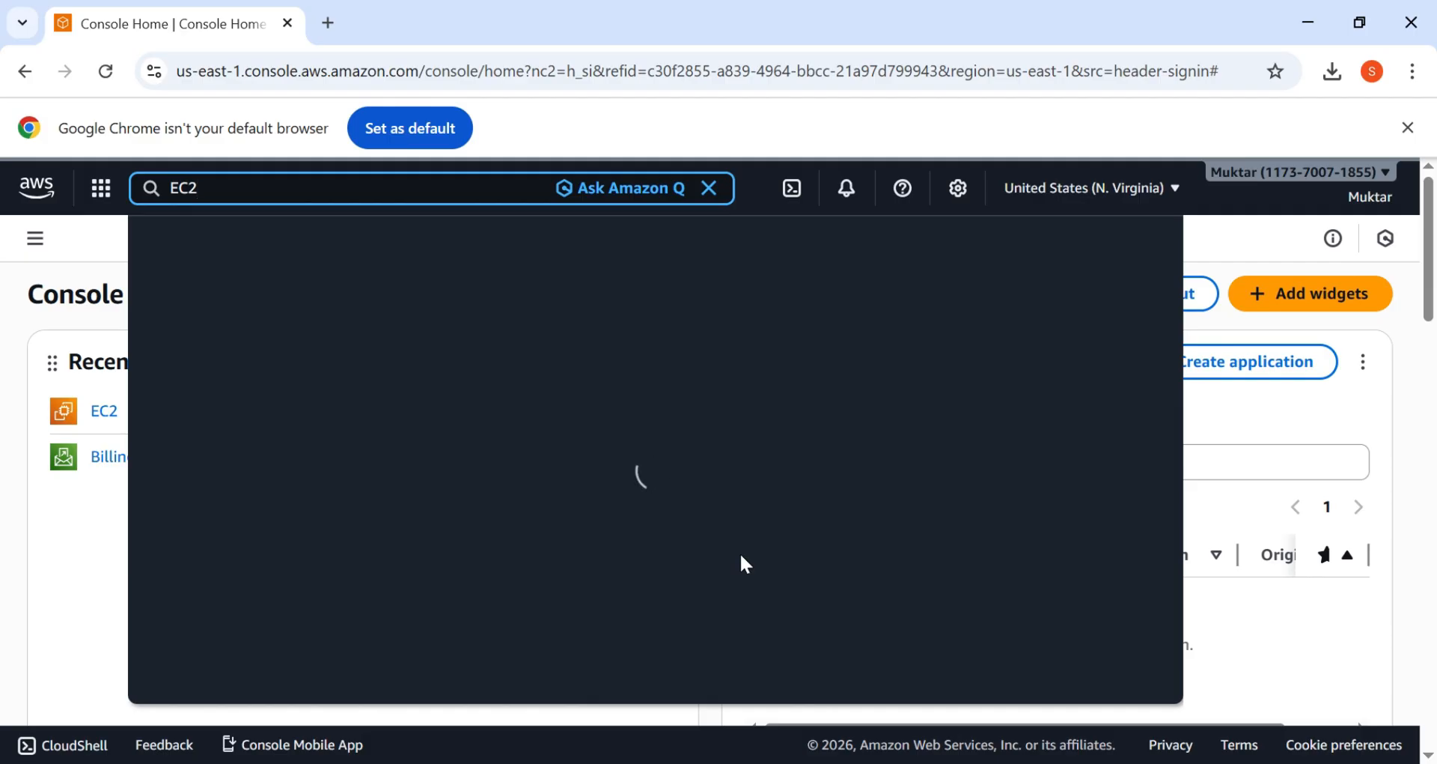
pyautogui.press('BackSpace')
pyautogui.write('R')
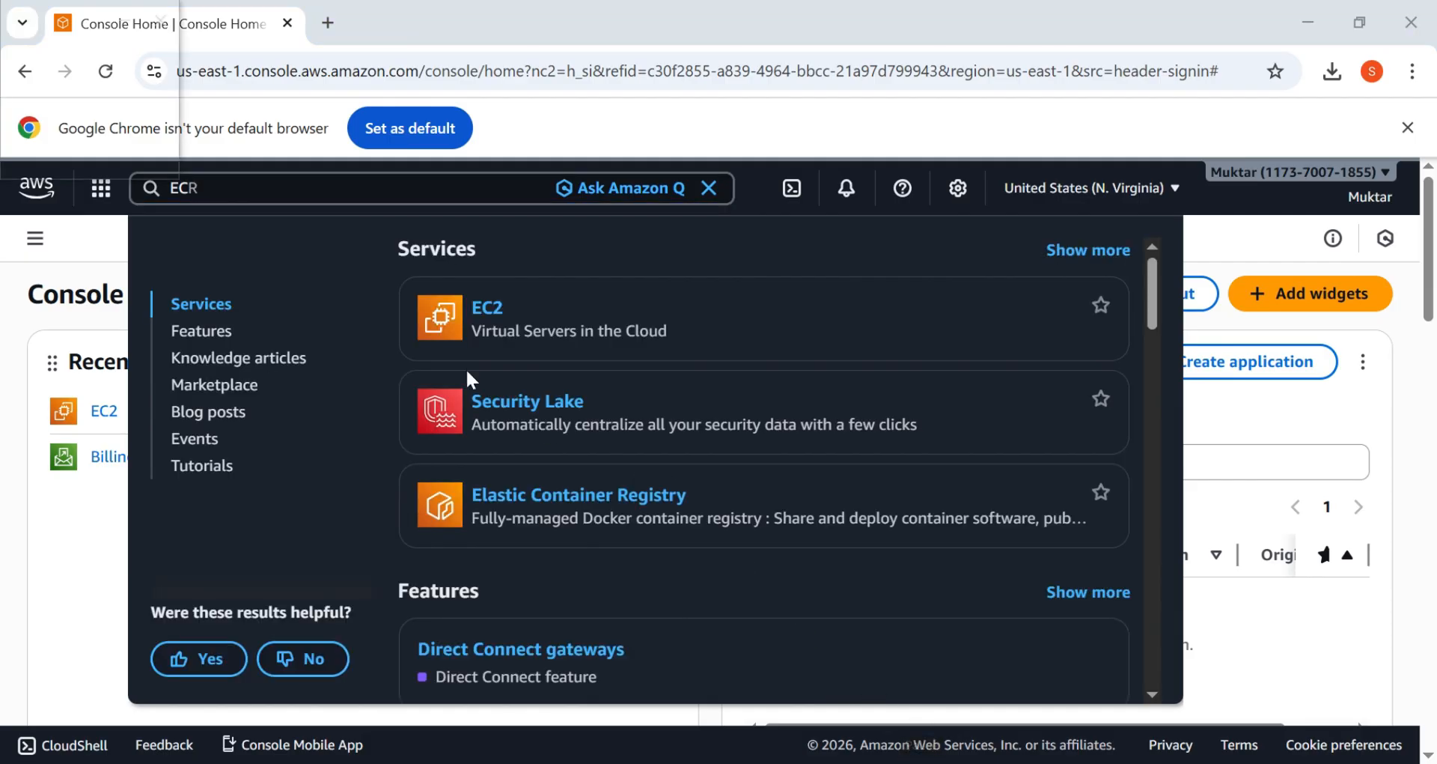
pyautogui.click(485, 322)
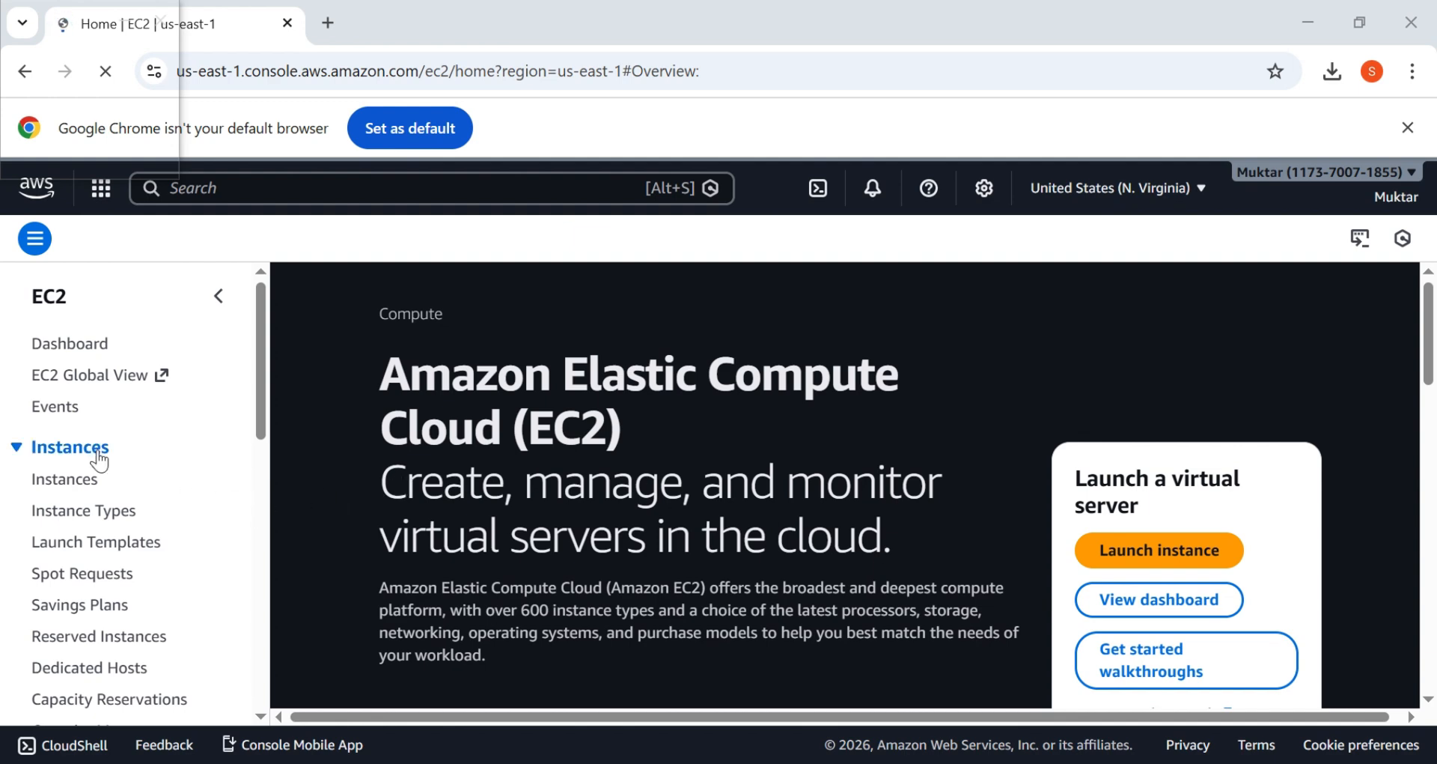
# Step: Start launching a new instance from the EC2 Instances page and name it "My First Ubuntu Server"
pyautogui.click(88, 484)
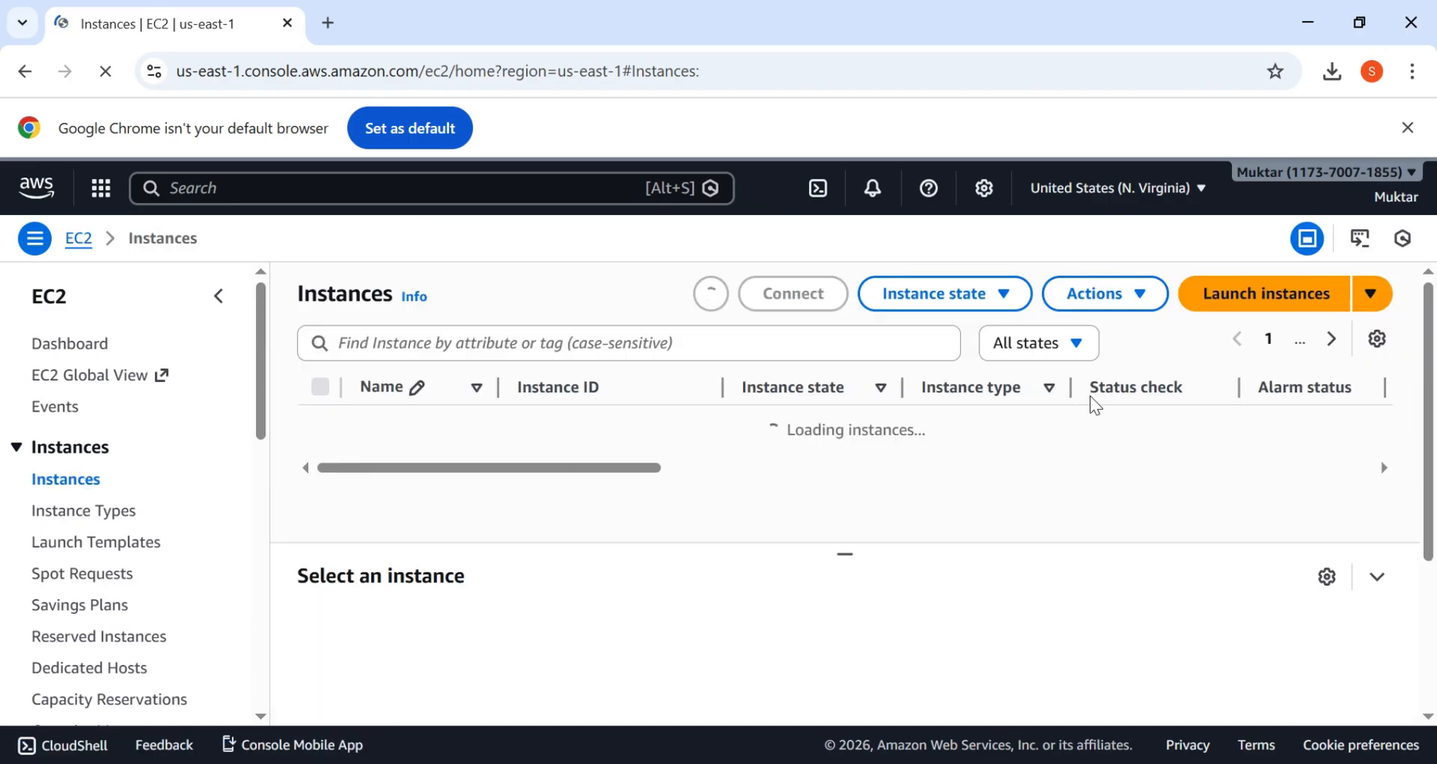
pyautogui.click(1252, 307)
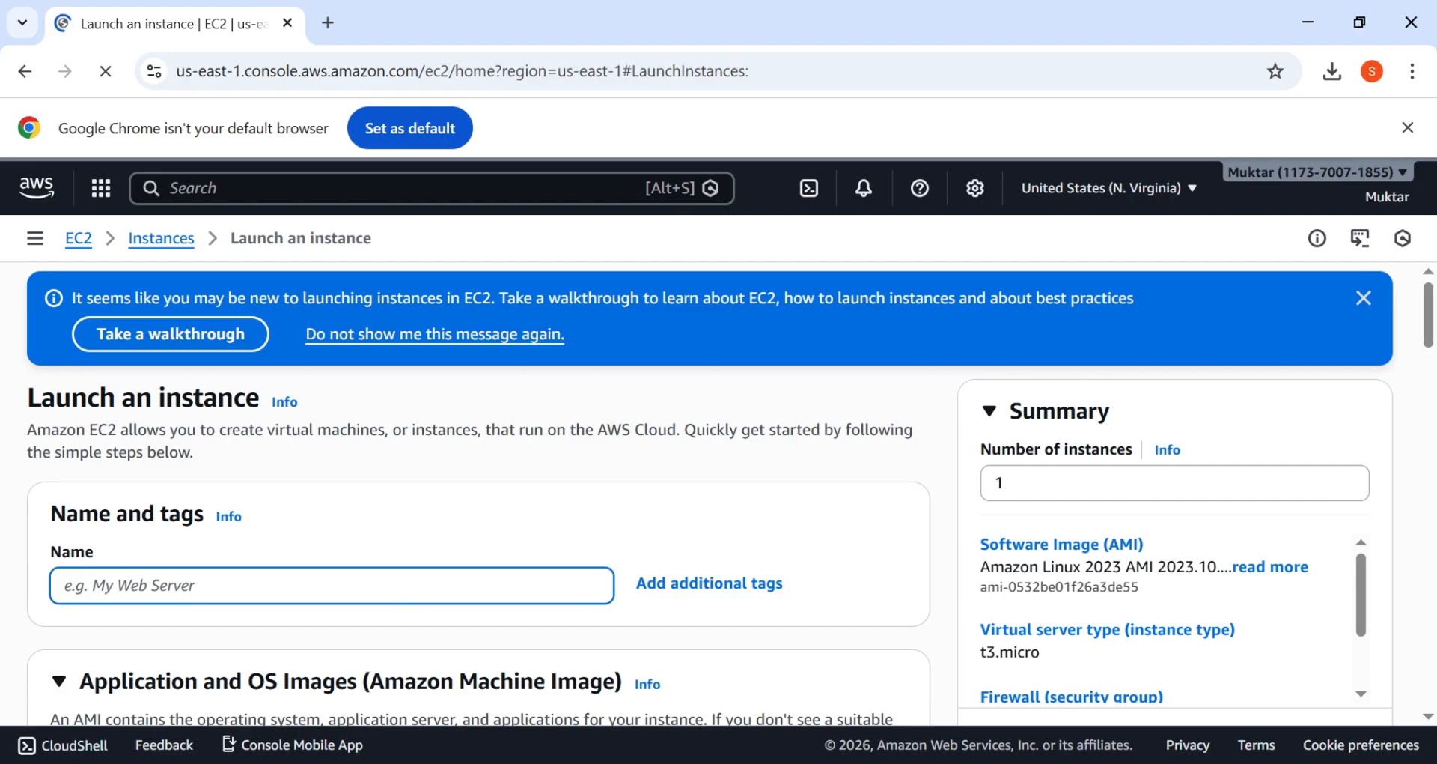
pyautogui.write('m')
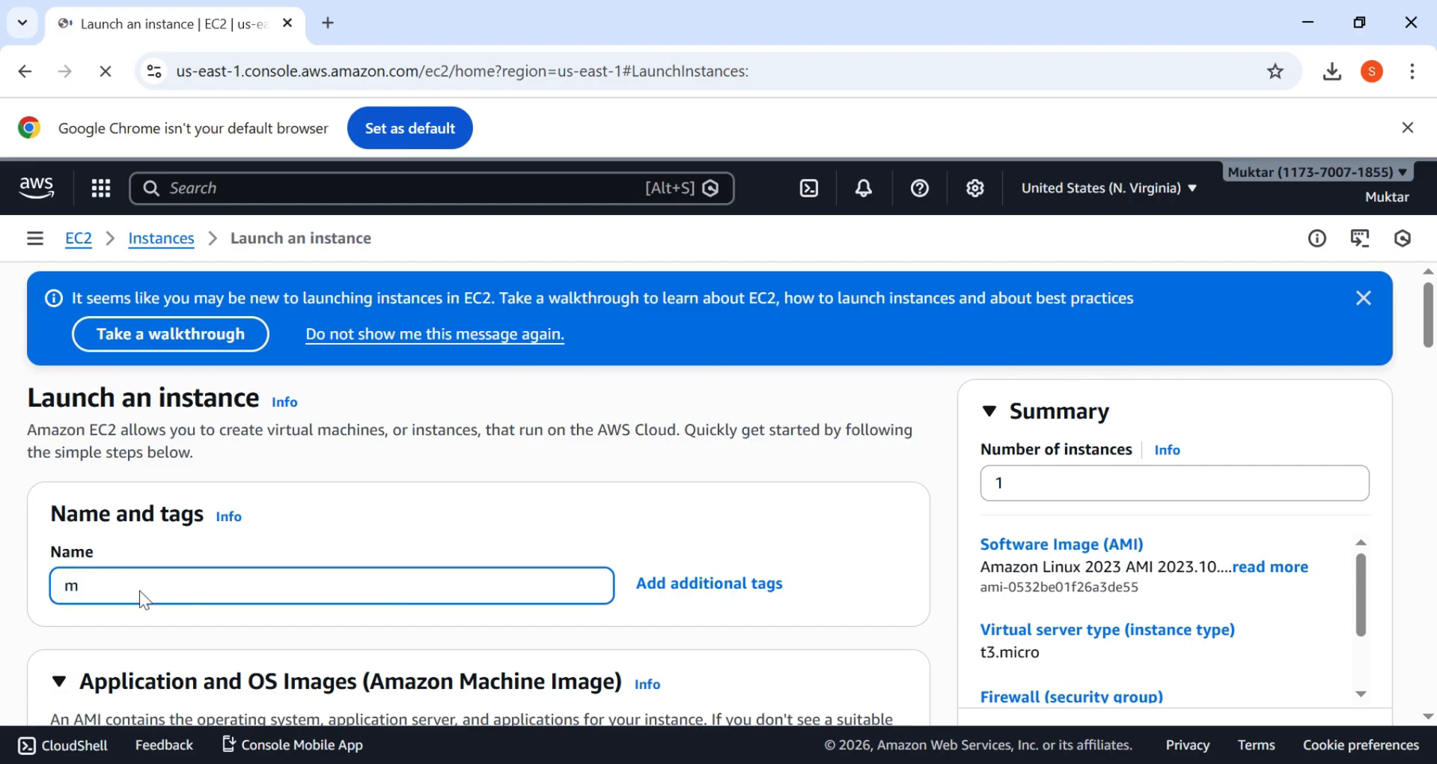
pyautogui.press('BackSpace')
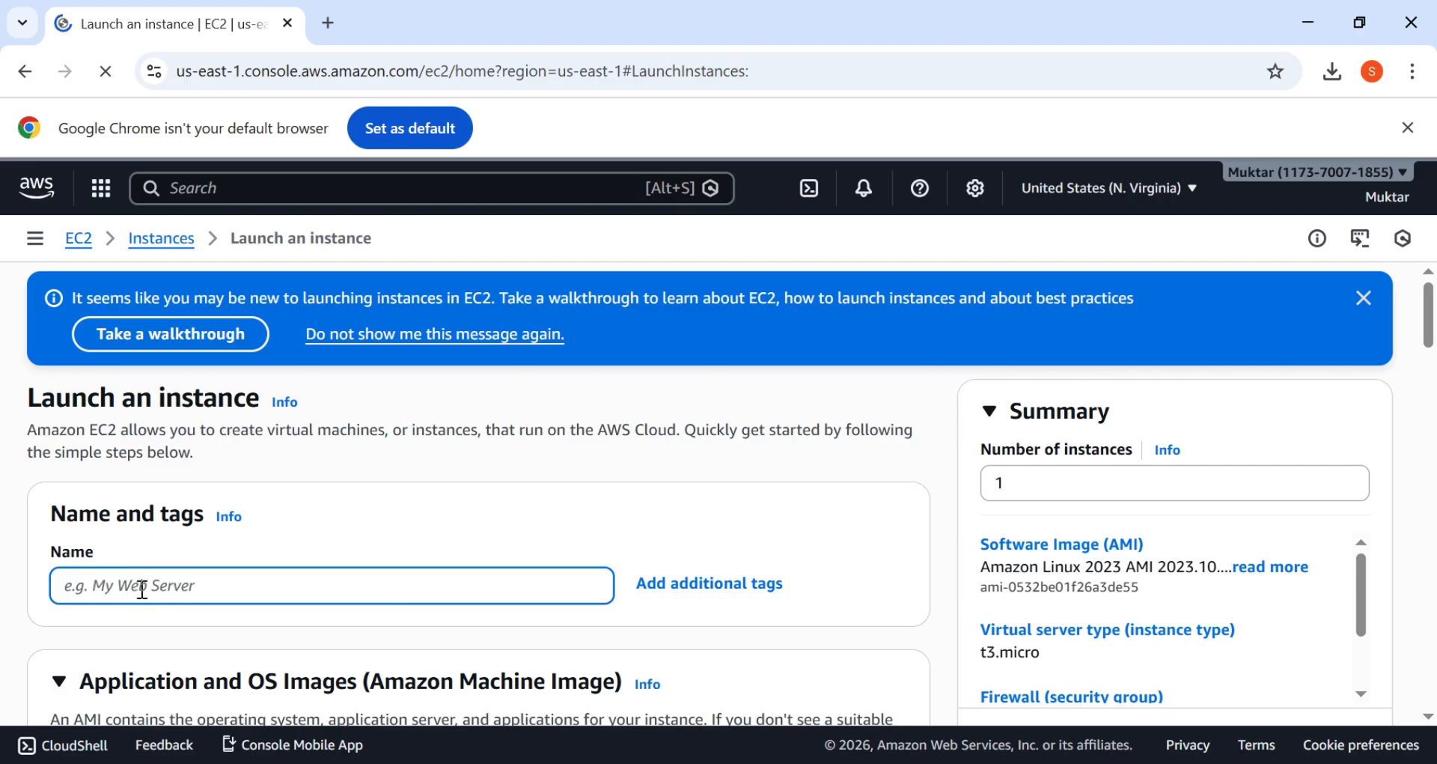
pyautogui.write('My')
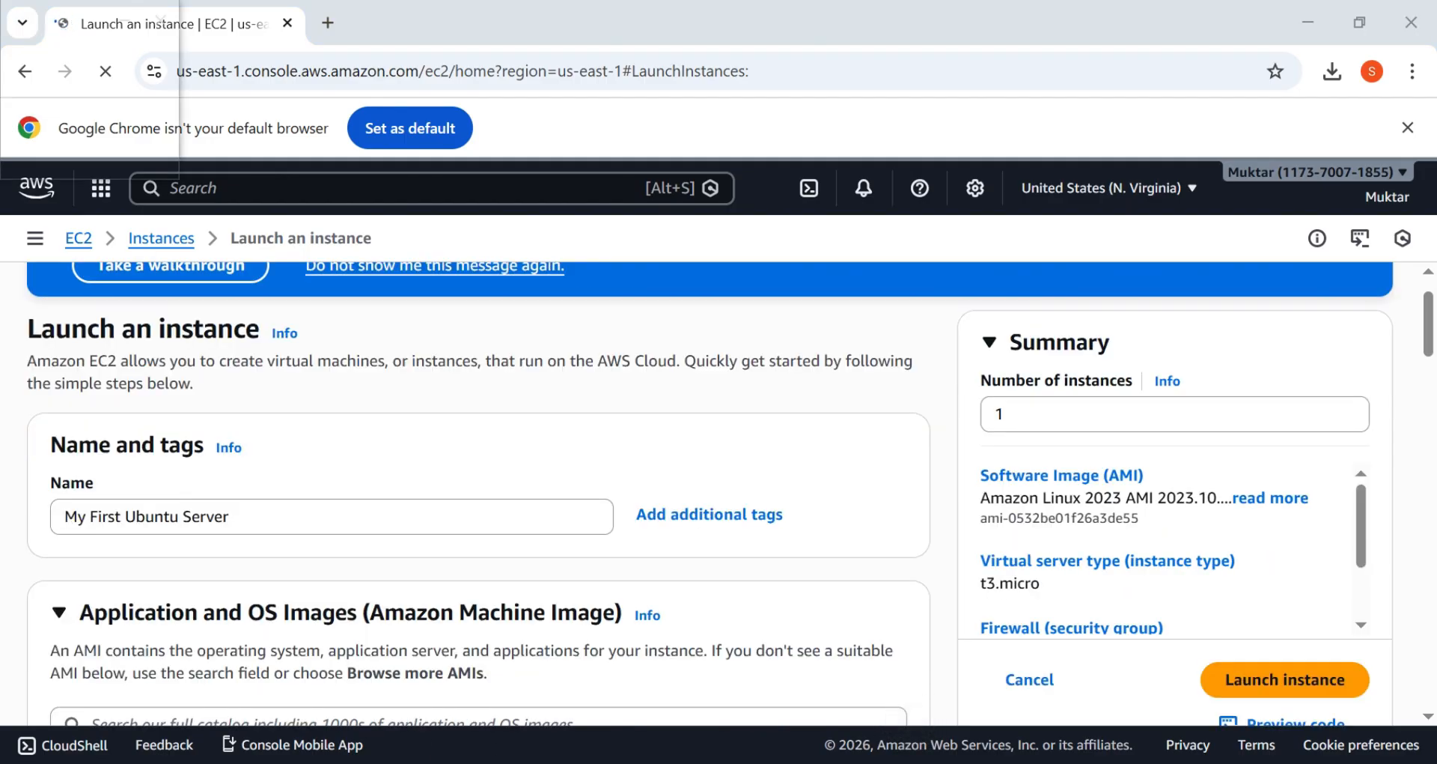
pyautogui.click(136, 516)
# Step: Choose Ubuntu from the quick start operating systems, using the Ubuntu Server 24.04 LTS (HVM), SSD Volume Type image
pyautogui.scroll(-1, 710, 493)
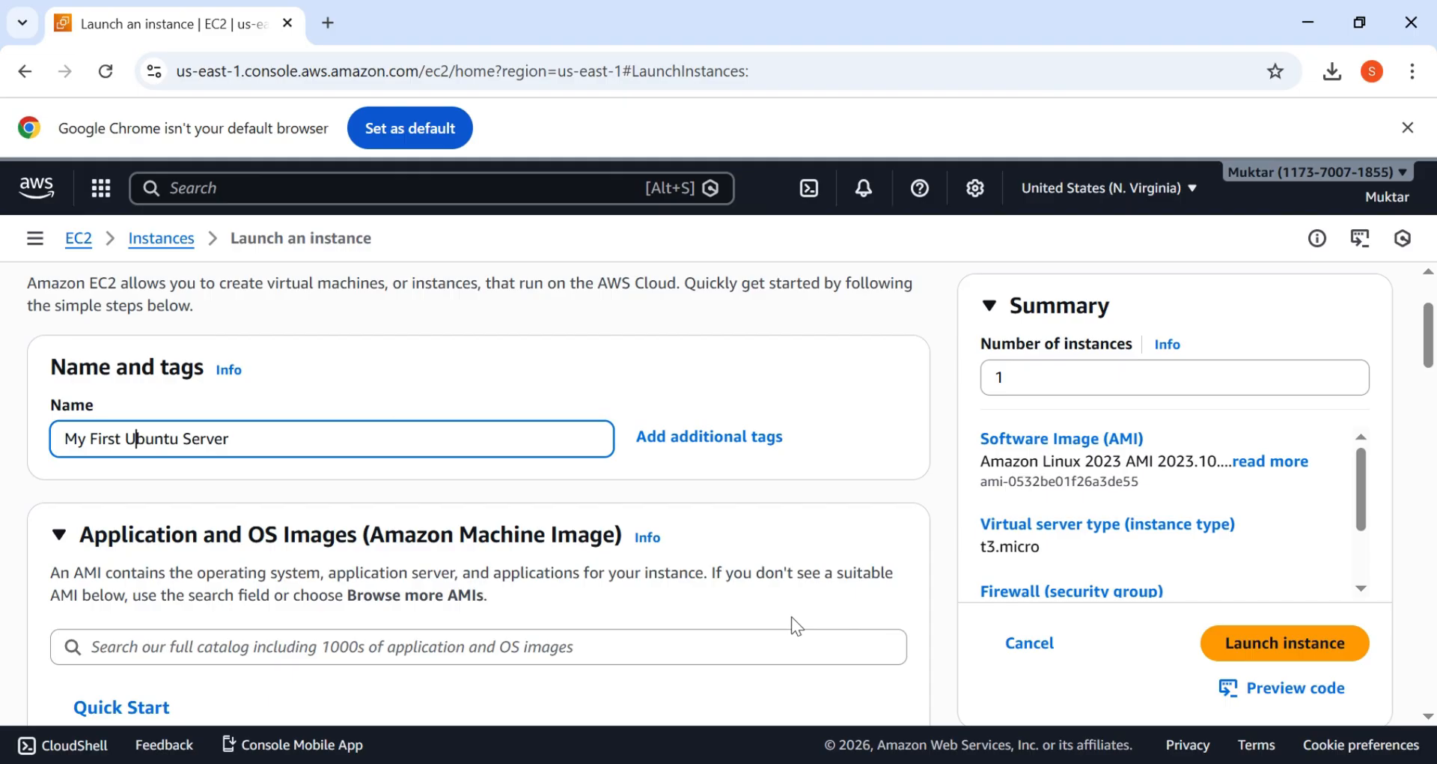
pyautogui.scroll(-2, 792, 617)
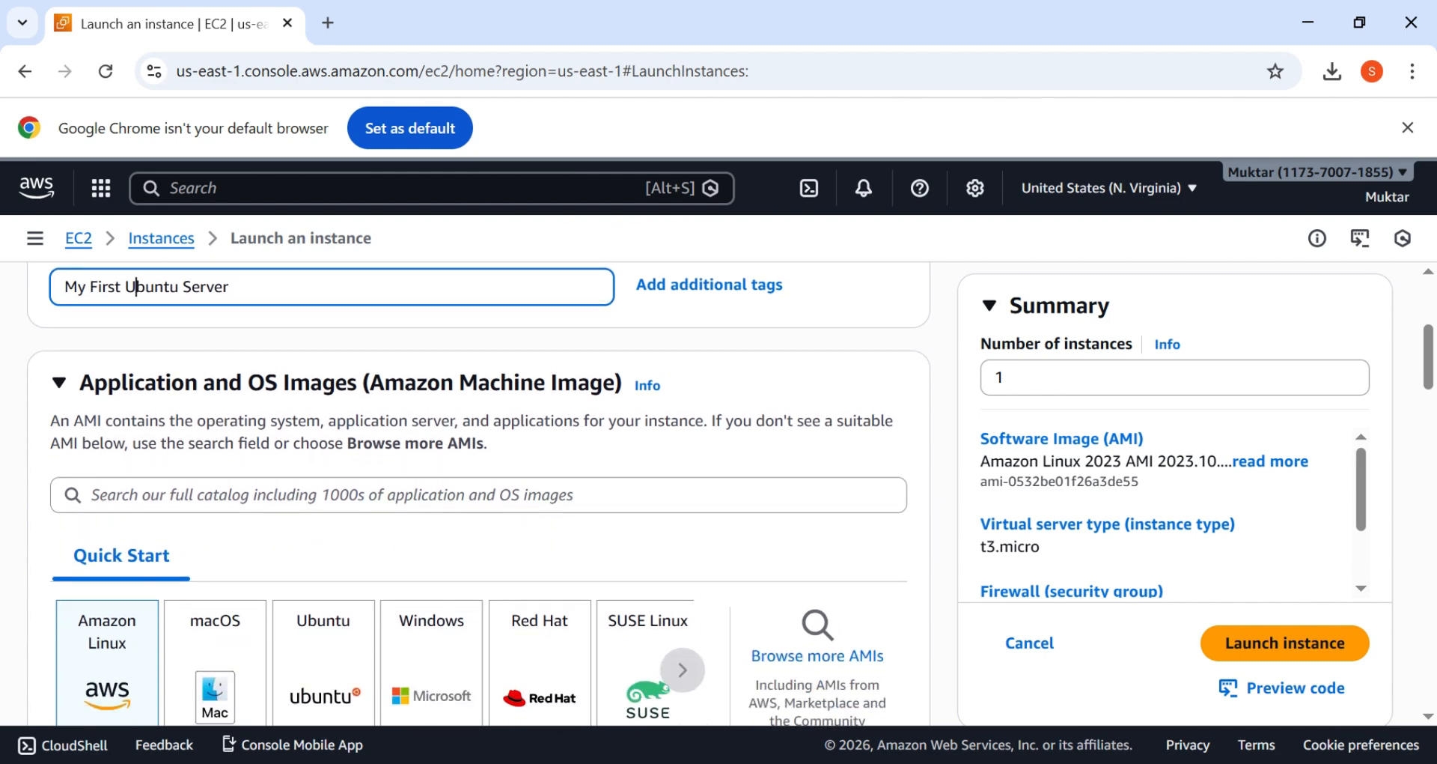
pyautogui.scroll(-1, 479, 486)
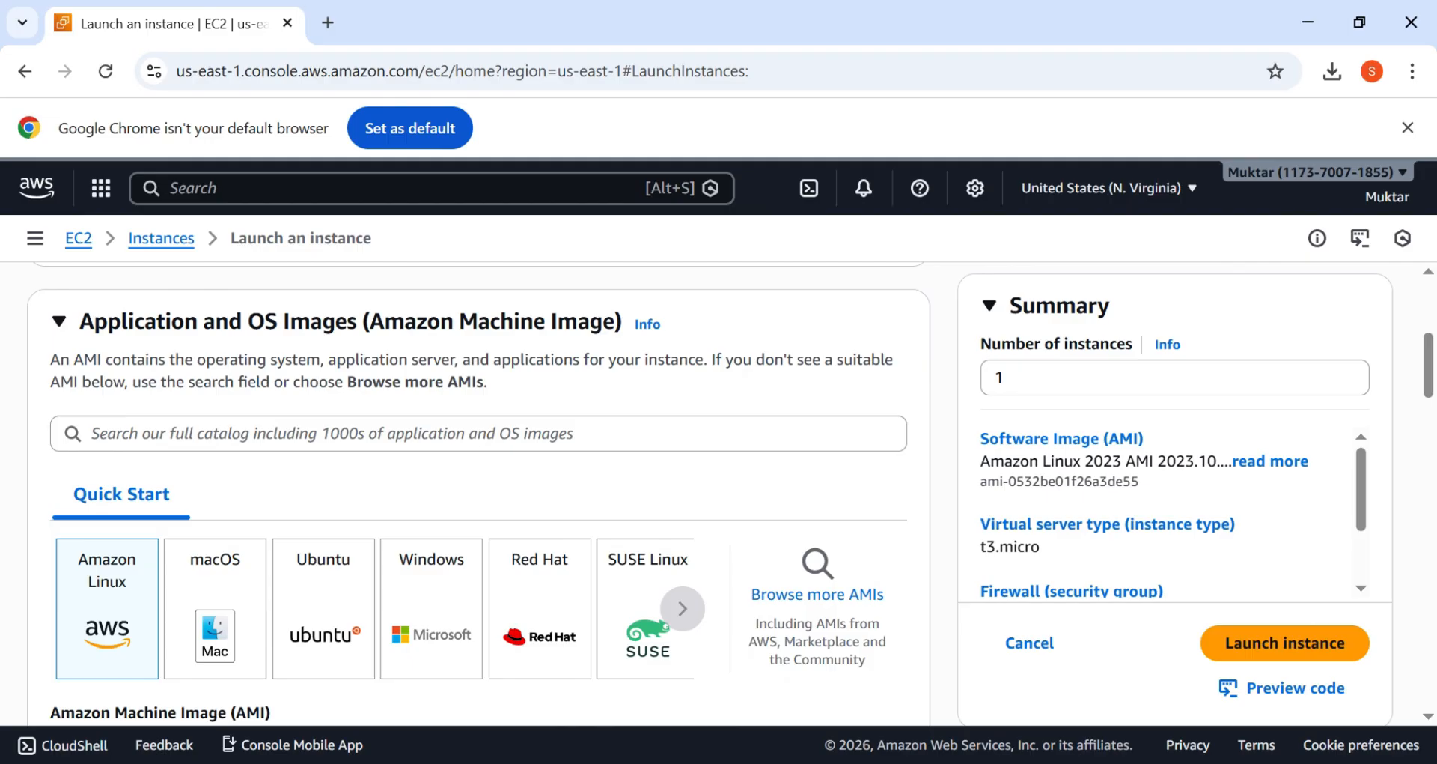
pyautogui.scroll(-2, 479, 487)
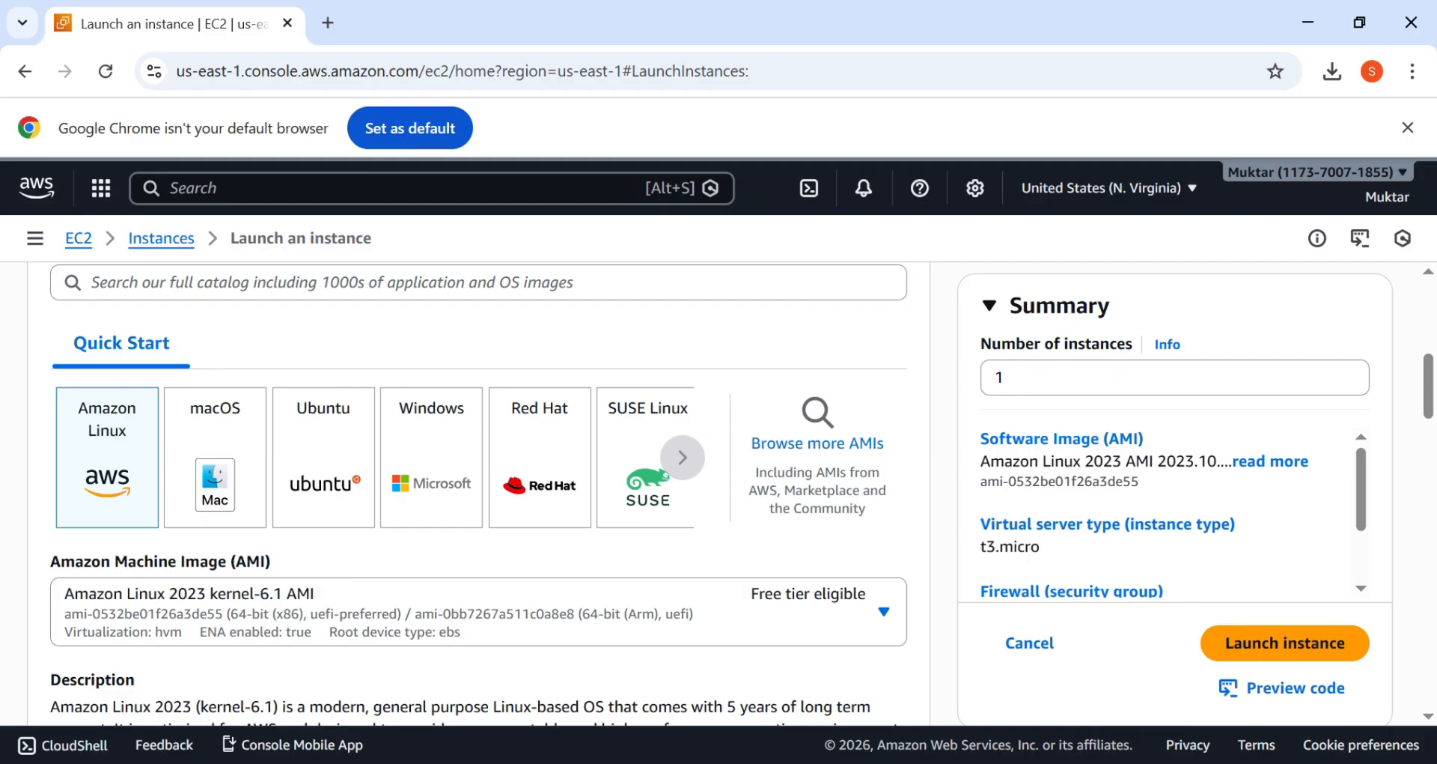
pyautogui.click(682, 457)
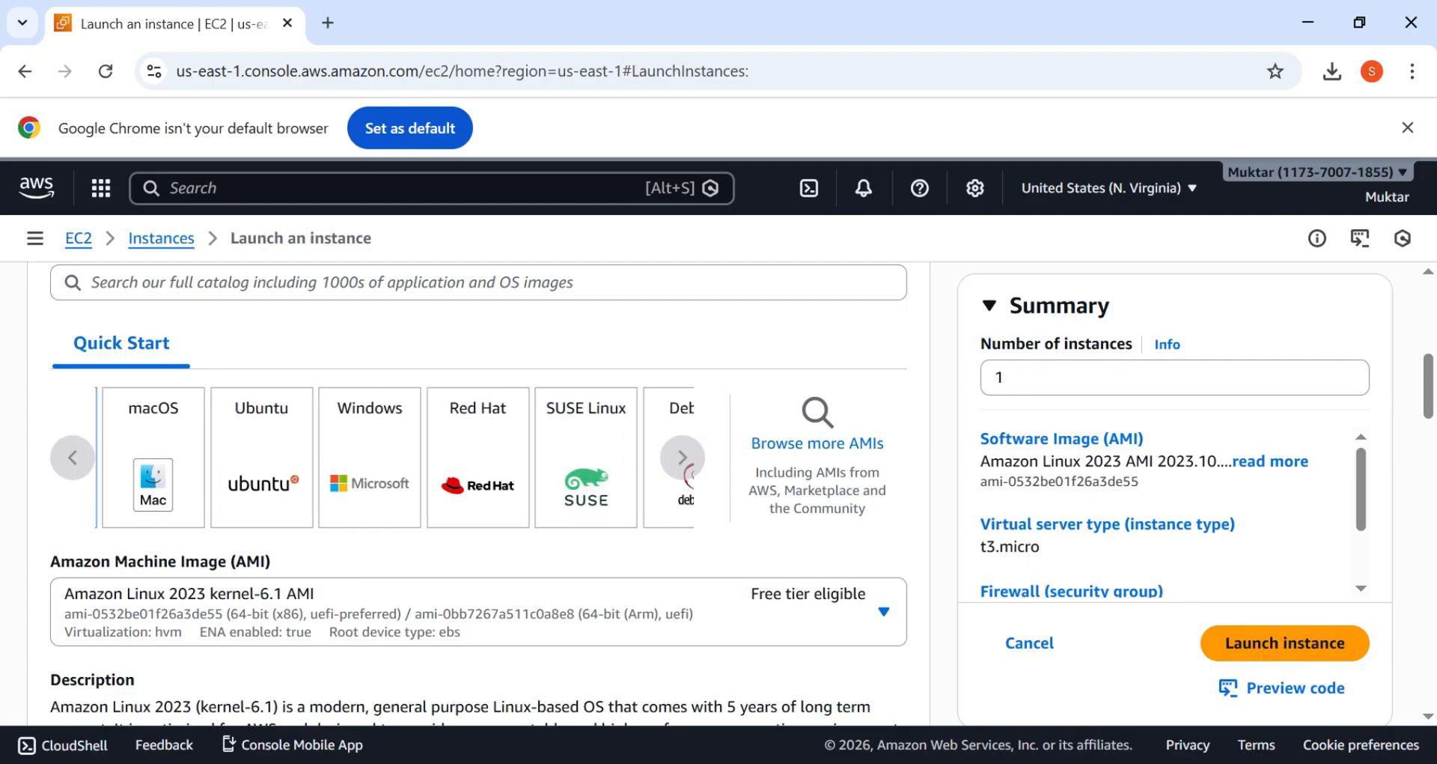
pyautogui.click(682, 457)
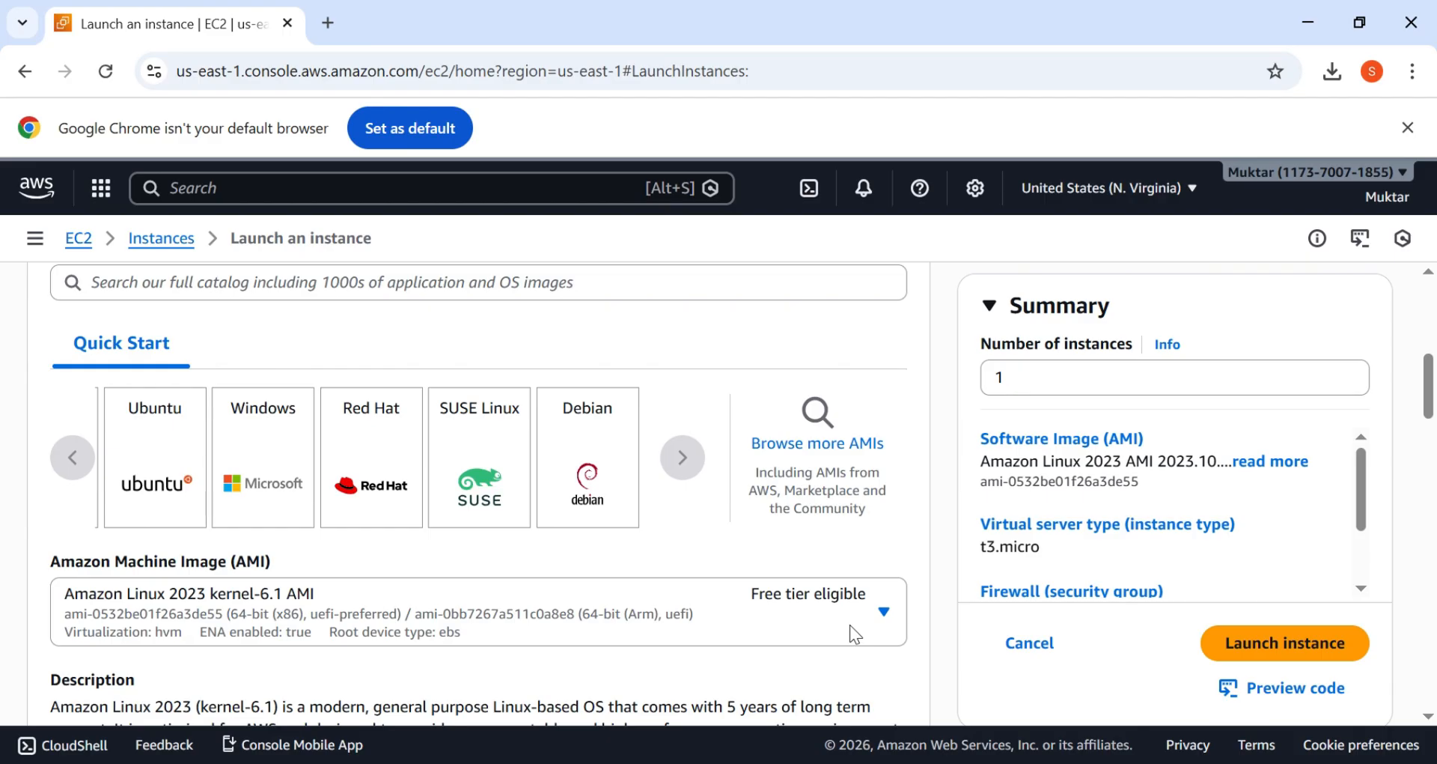
pyautogui.hscroll(-2, 554, 487)
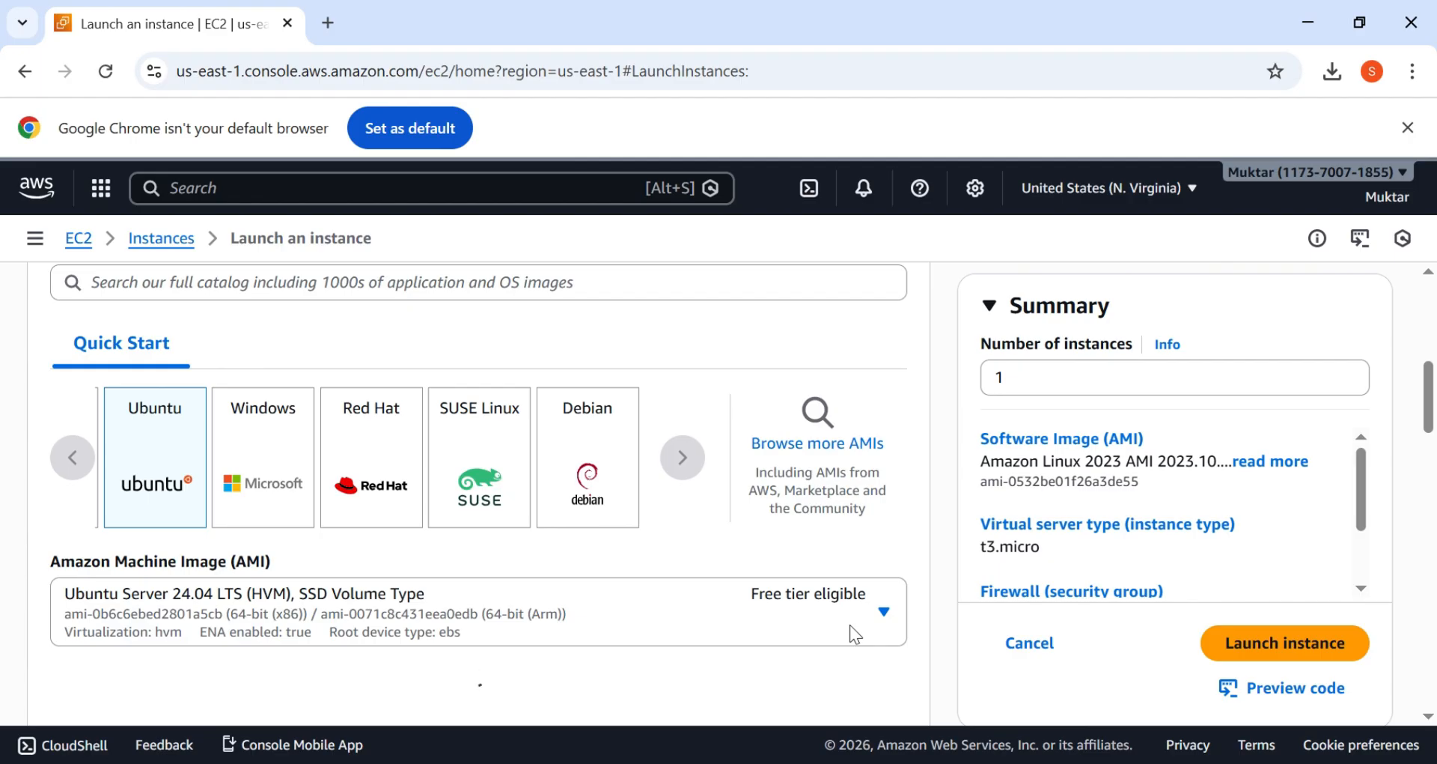
# Step: Review the Ubuntu image details and the instance type options, keeping t3.micro
pyautogui.scroll(-2, 850, 625)
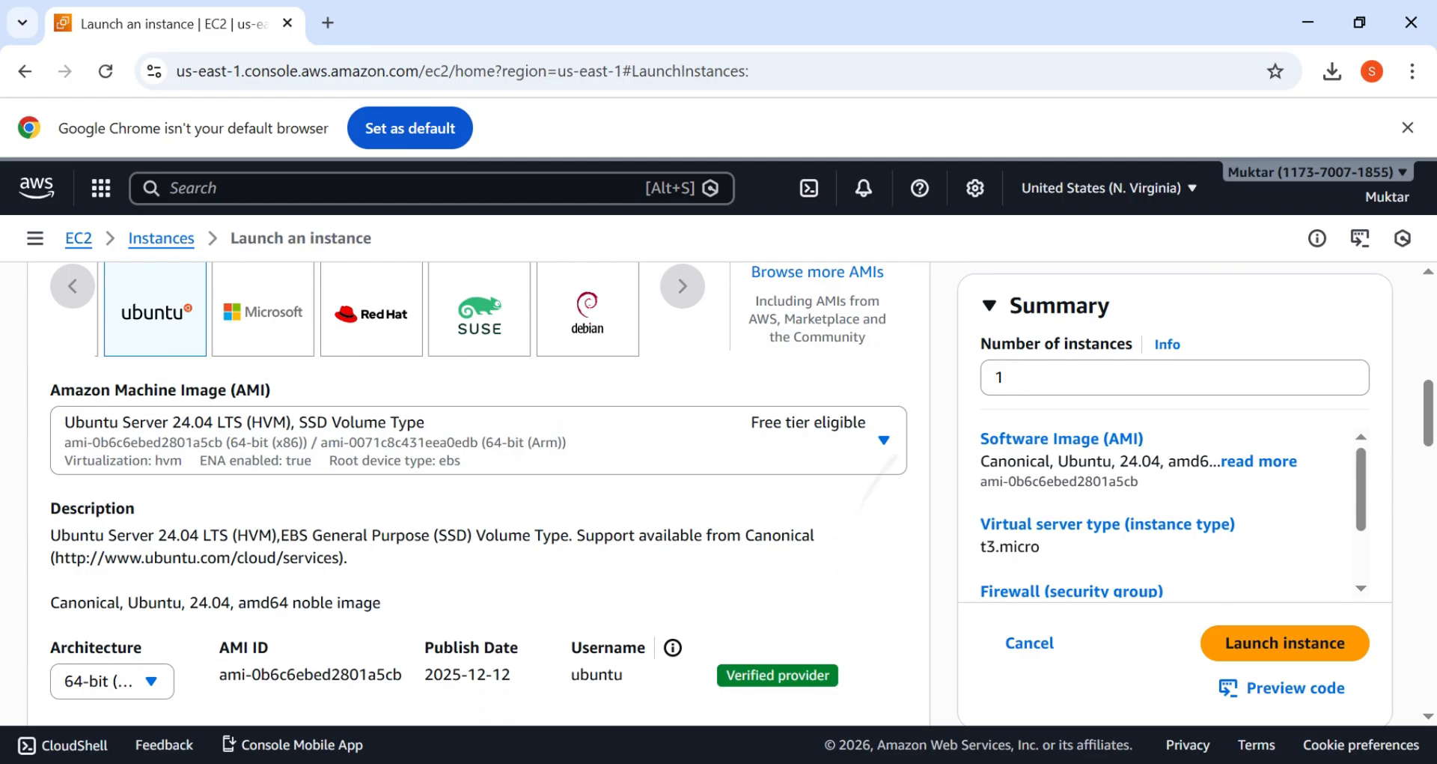
pyautogui.scroll(-5, 480, 487)
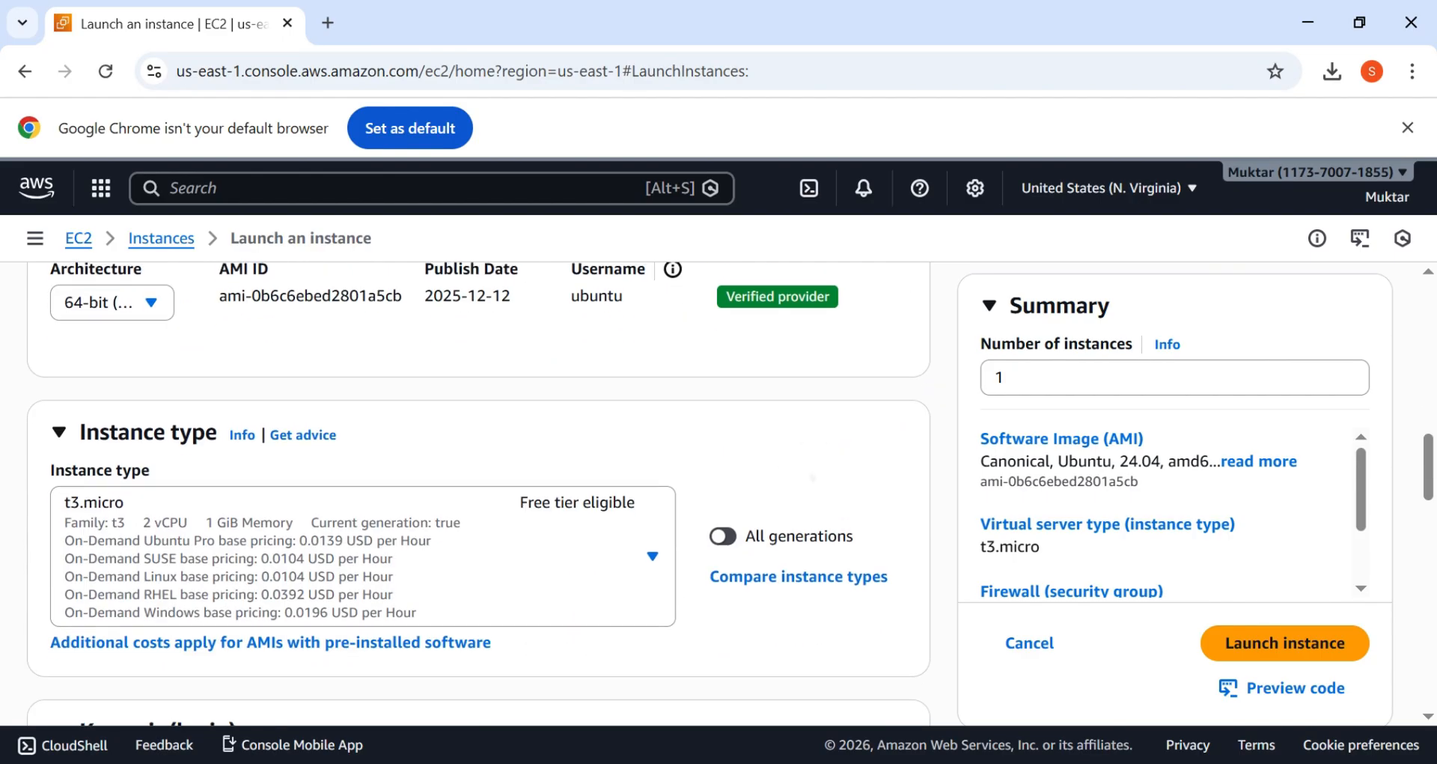
pyautogui.scroll(1, 479, 493)
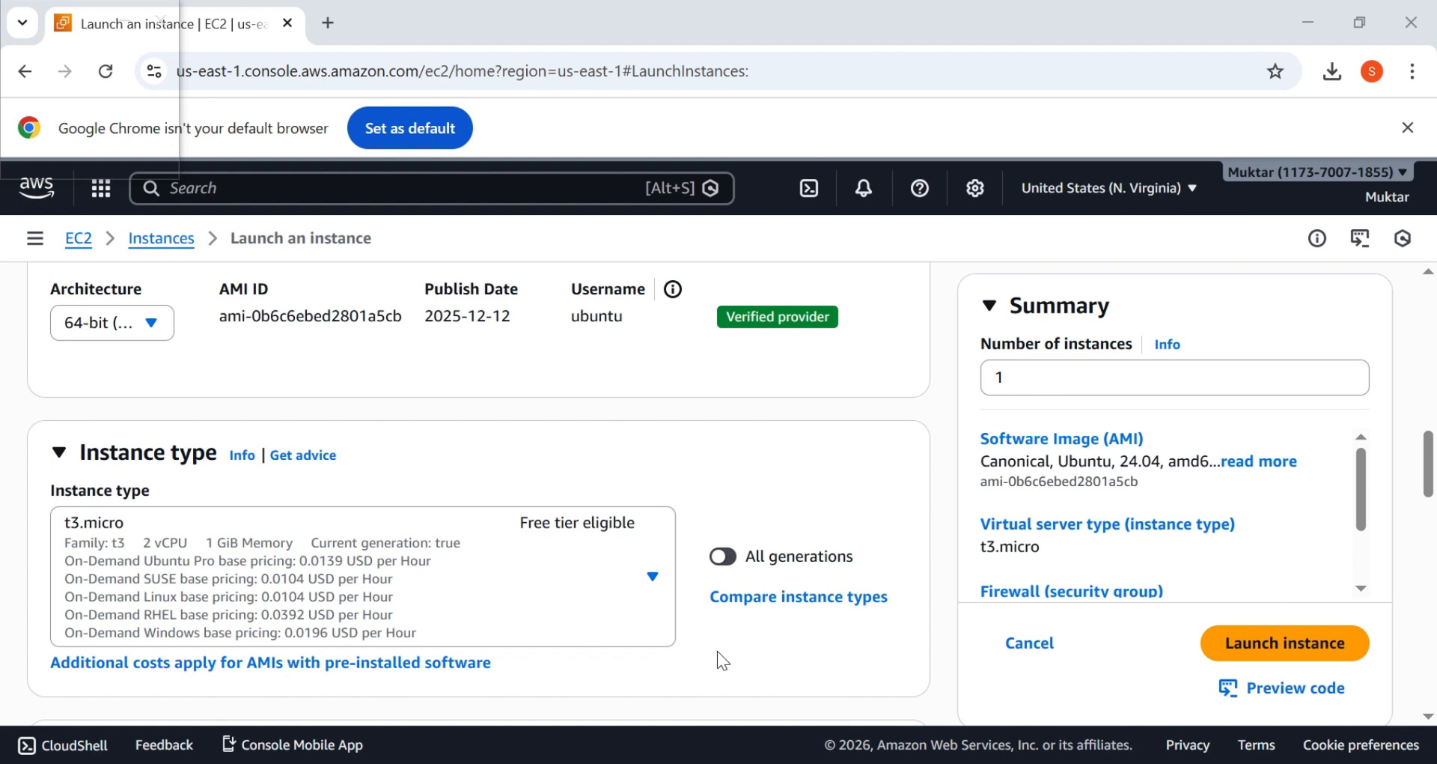
pyautogui.scroll(-1, 717, 650)
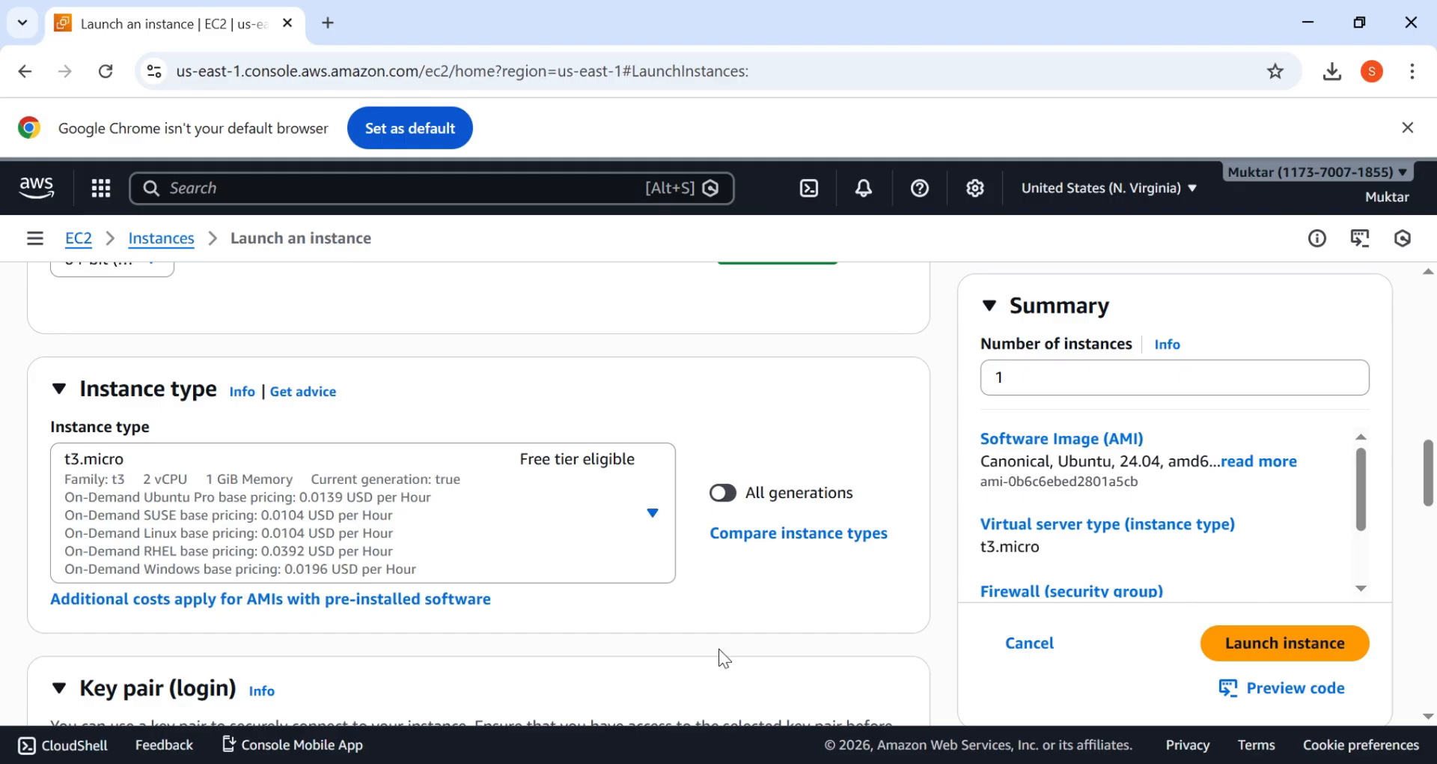
pyautogui.click(653, 512)
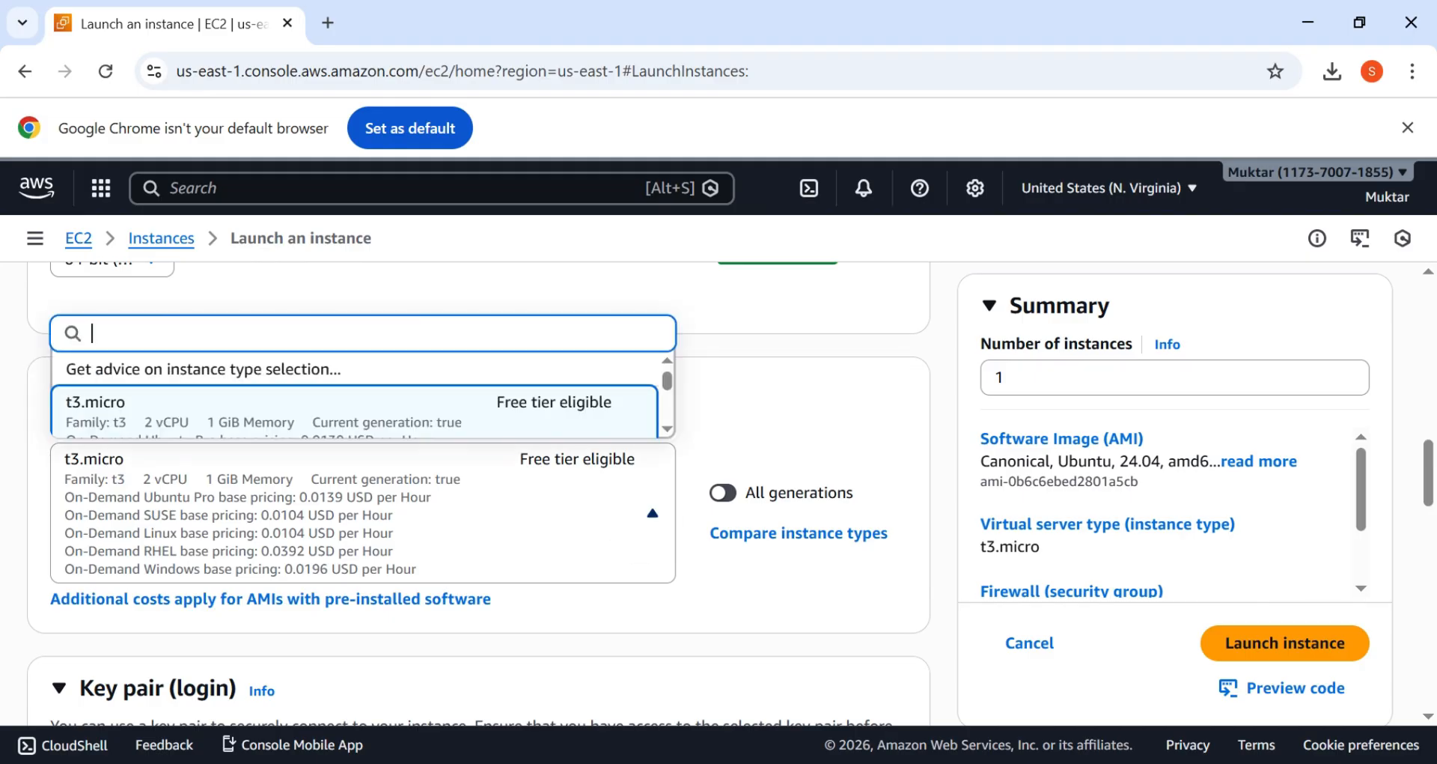
pyautogui.press('Escape')
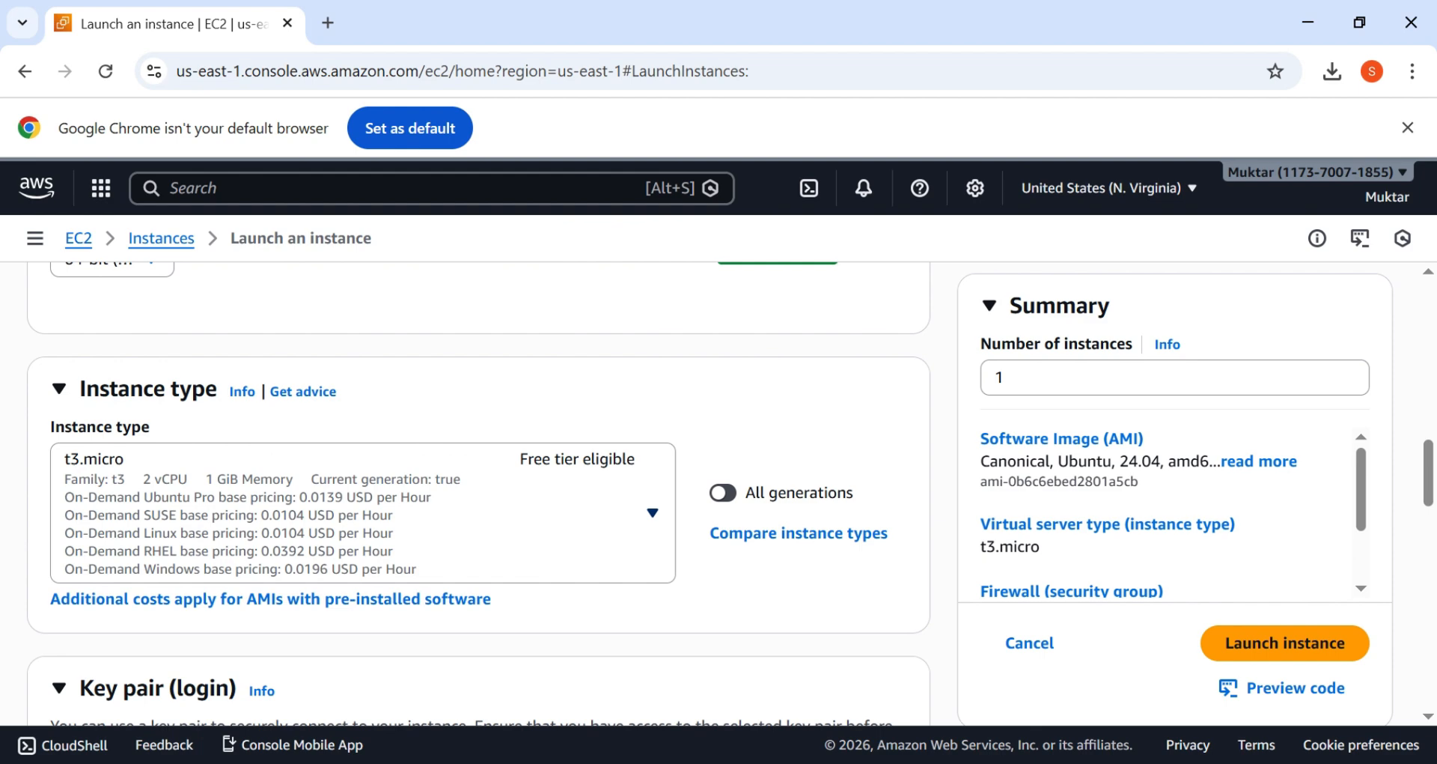
pyautogui.click(653, 513)
pyautogui.click(653, 513)
# Step: Create a new RSA key pair named "ubuntu-key" for the instance, with the private key in .pem format
pyautogui.scroll(-4, 479, 487)
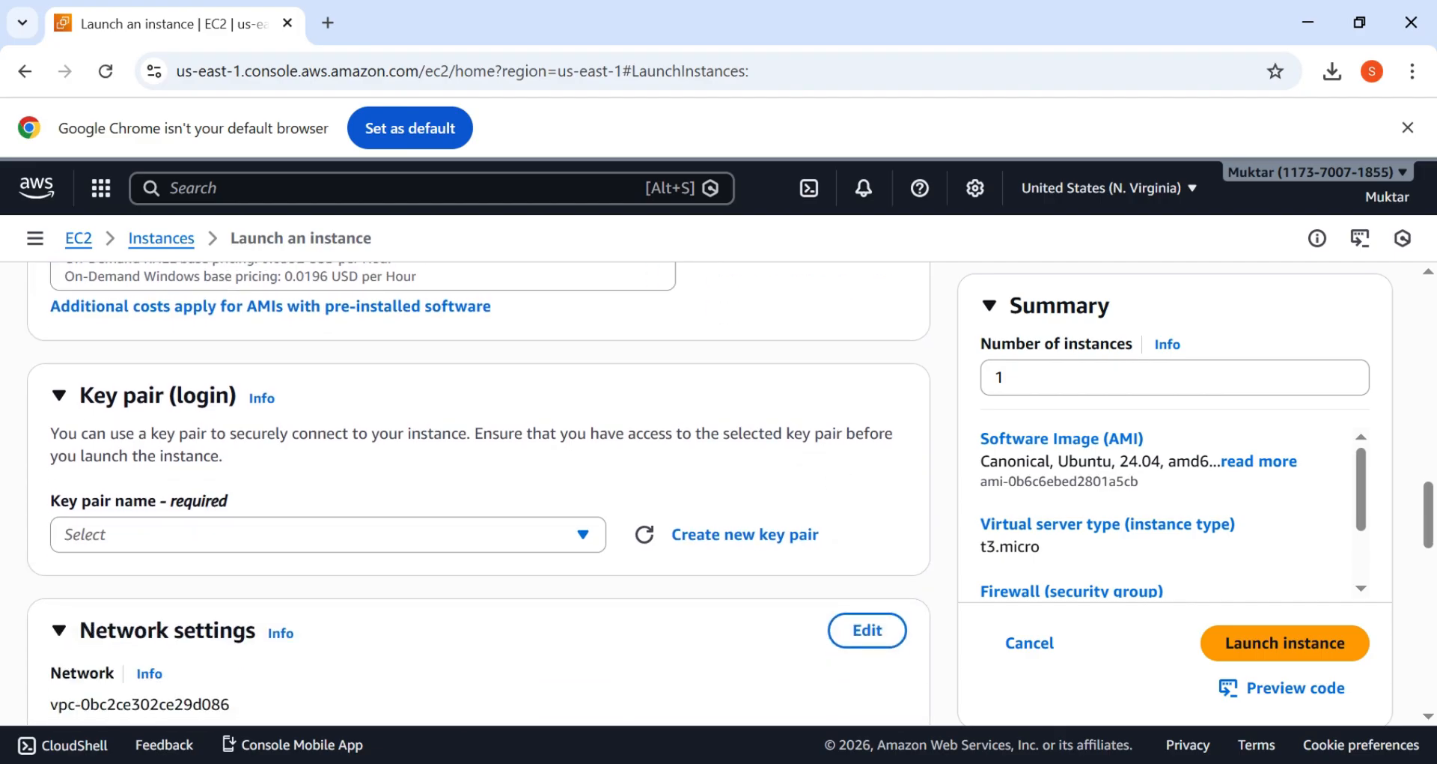
pyautogui.scroll(-1, 479, 487)
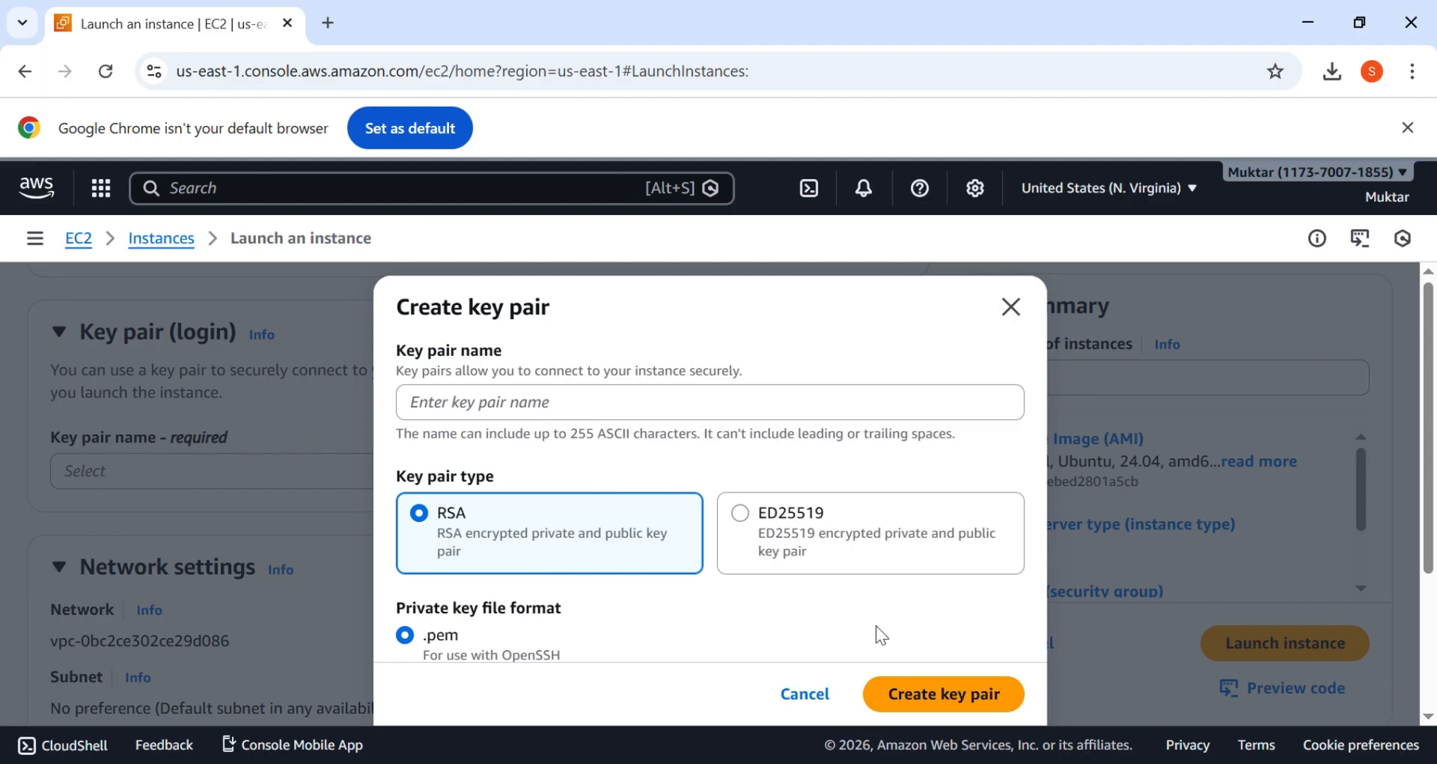
pyautogui.click(508, 396)
pyautogui.write('u')
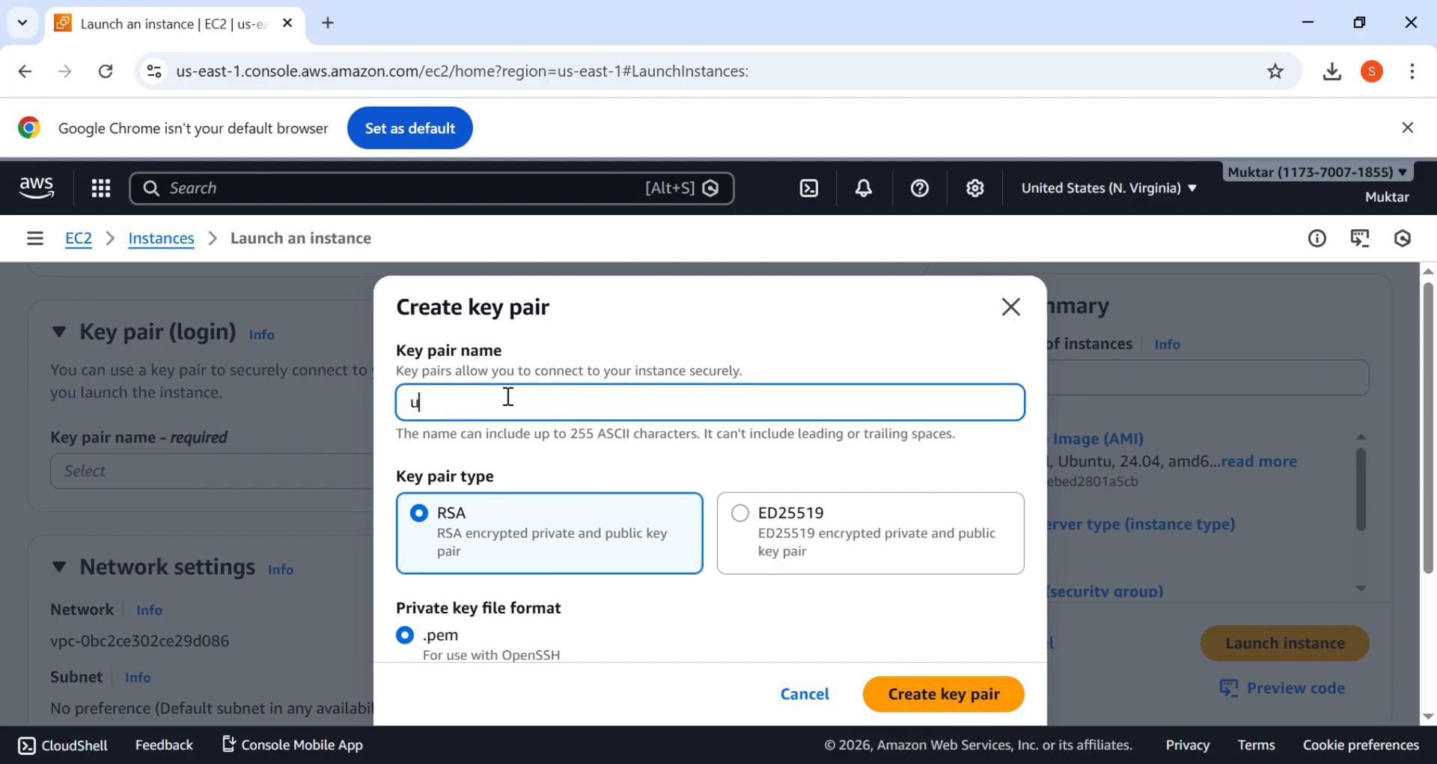
pyautogui.write('buntu key-pa')
pyautogui.press('BackSpace')
pyautogui.press('BackSpace')
pyautogui.press('BackSpace')
pyautogui.press('BackSpace')
pyautogui.press('BackSpace')
pyautogui.write('ey')
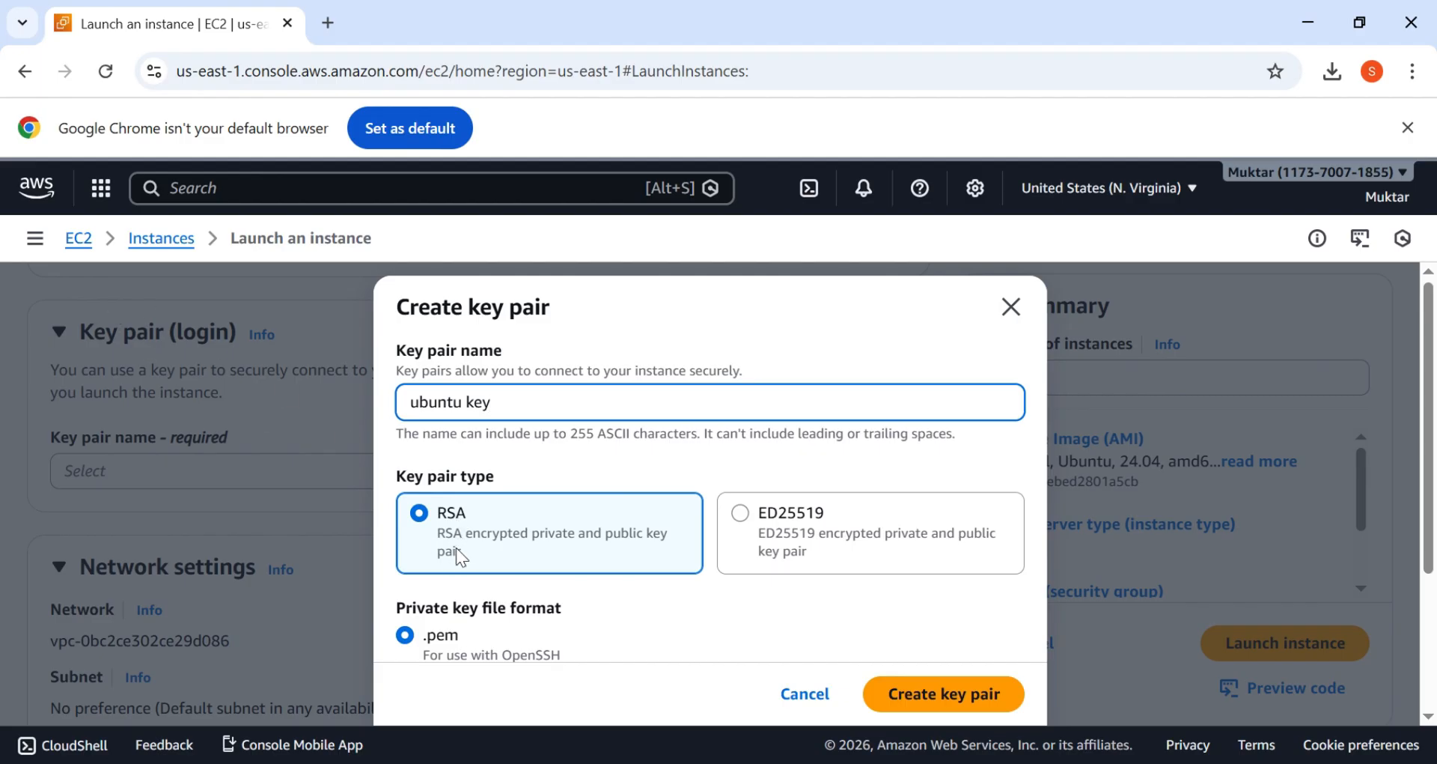
pyautogui.scroll(-2, 461, 557)
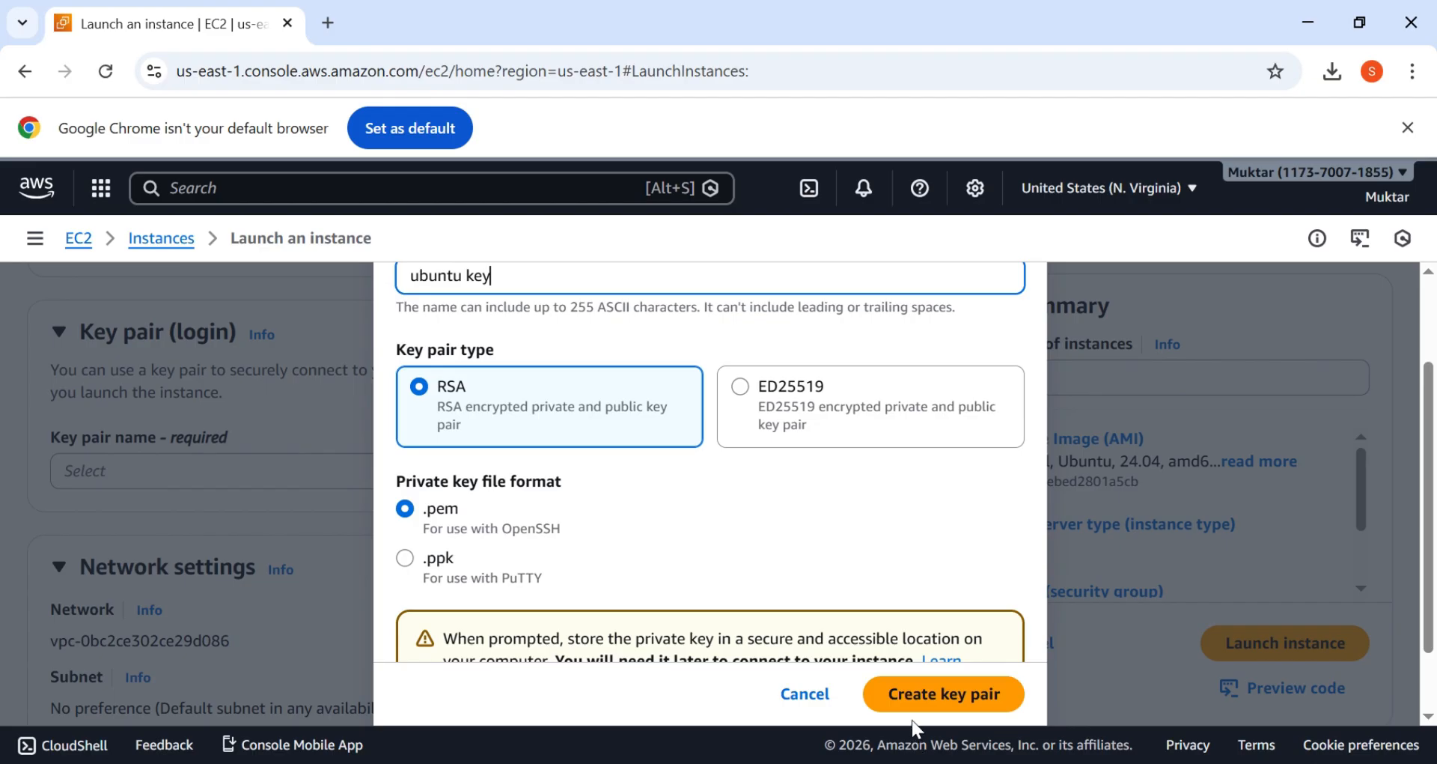
pyautogui.scroll(-2, 915, 706)
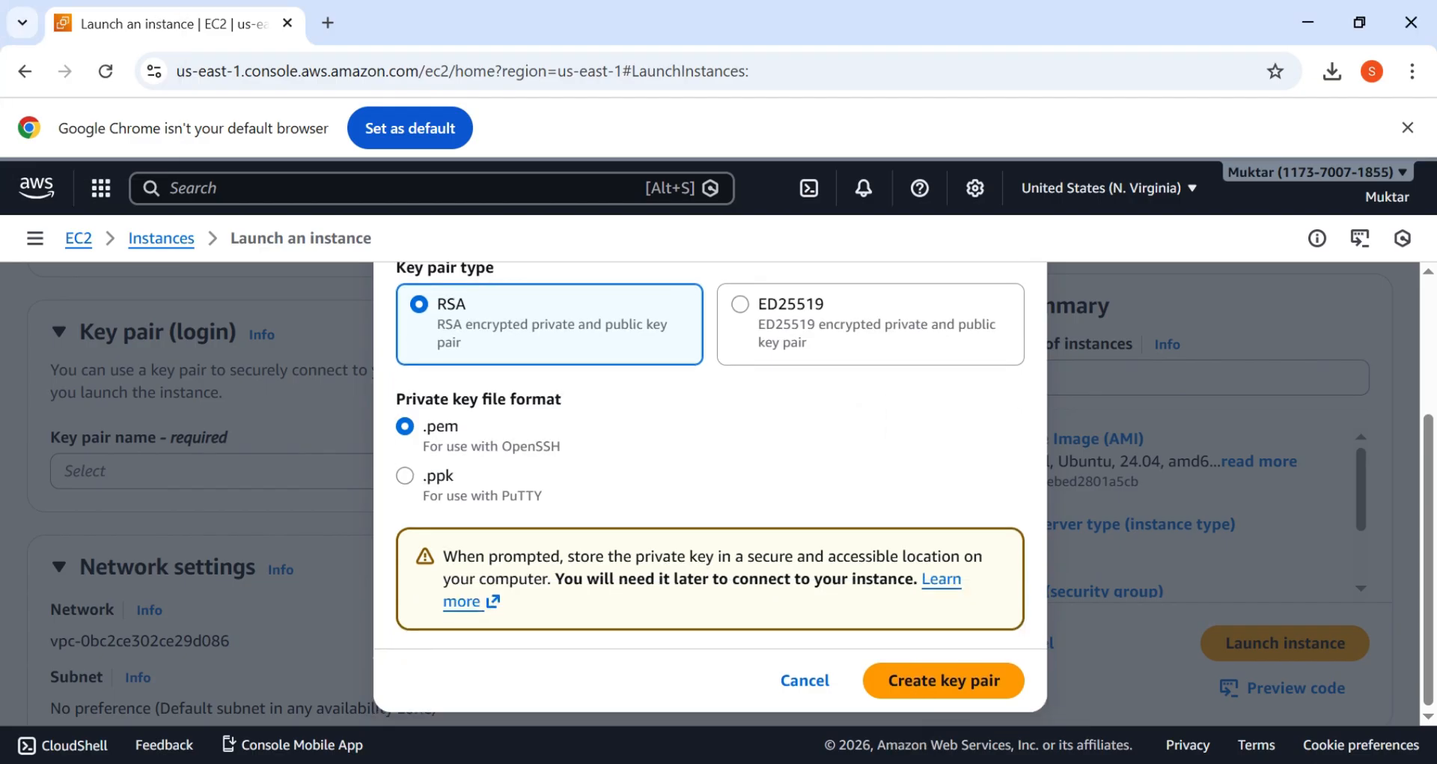
pyautogui.click(1005, 684)
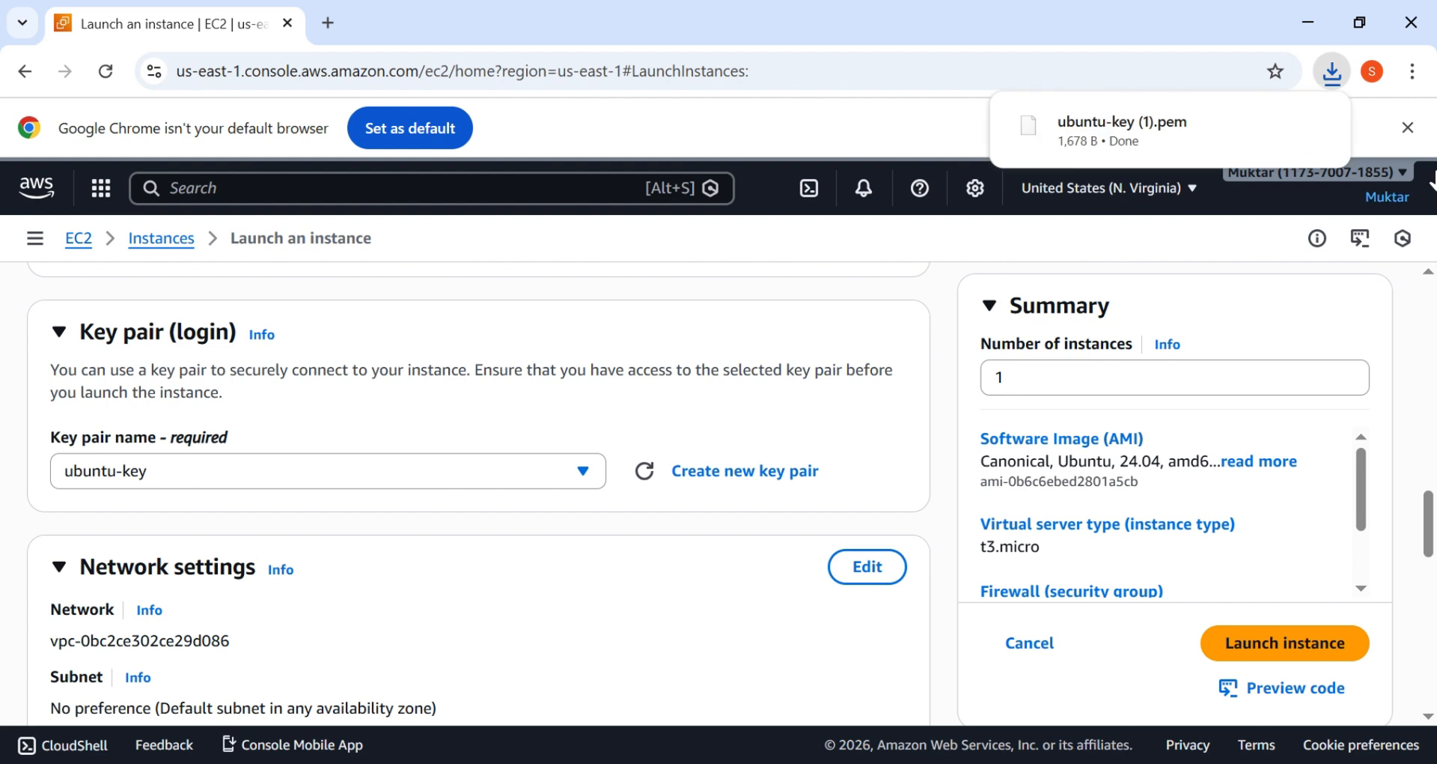
# Step: Review the default network settings, including the VPC, subnet, public IP assignment and firewall traffic rules
pyautogui.moveTo(1105, 129)
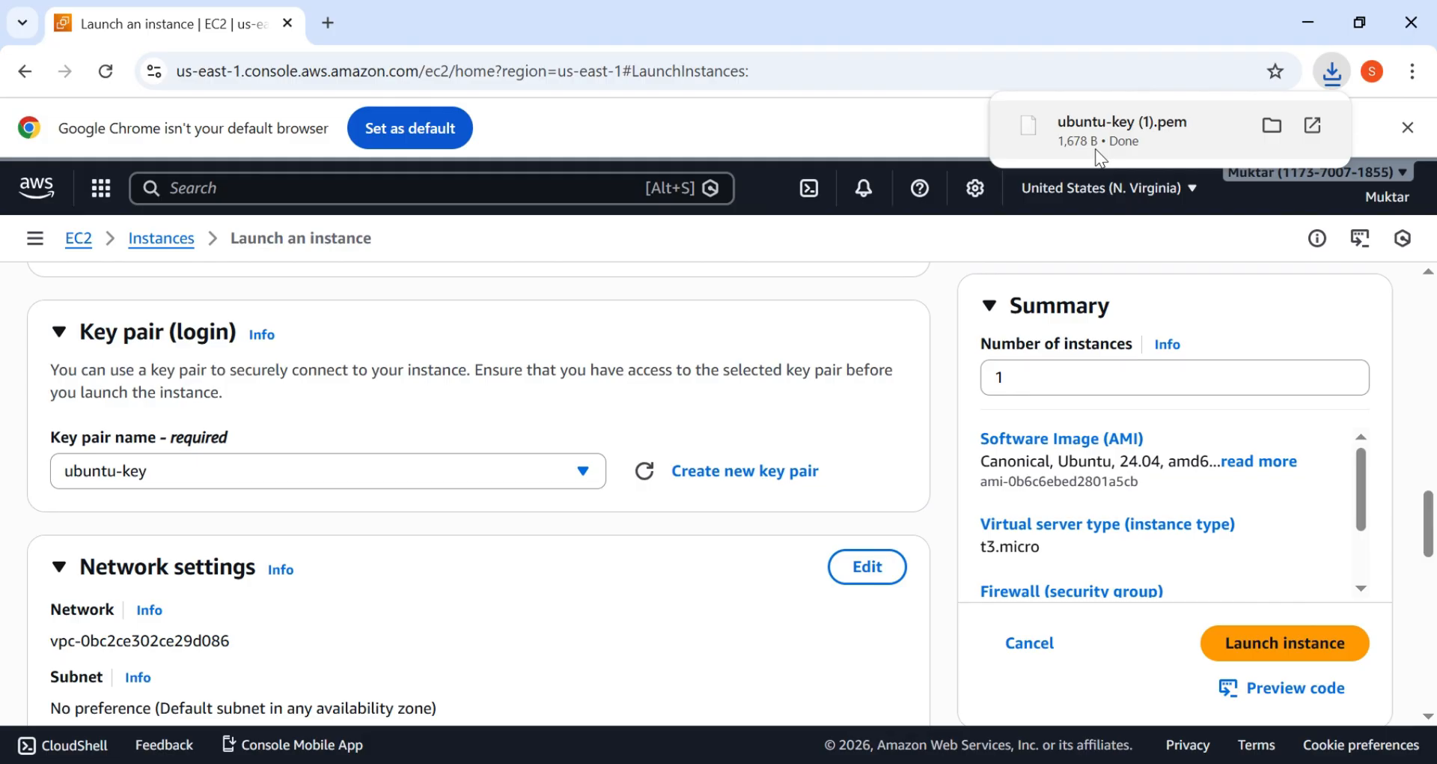
pyautogui.scroll(-3, 479, 486)
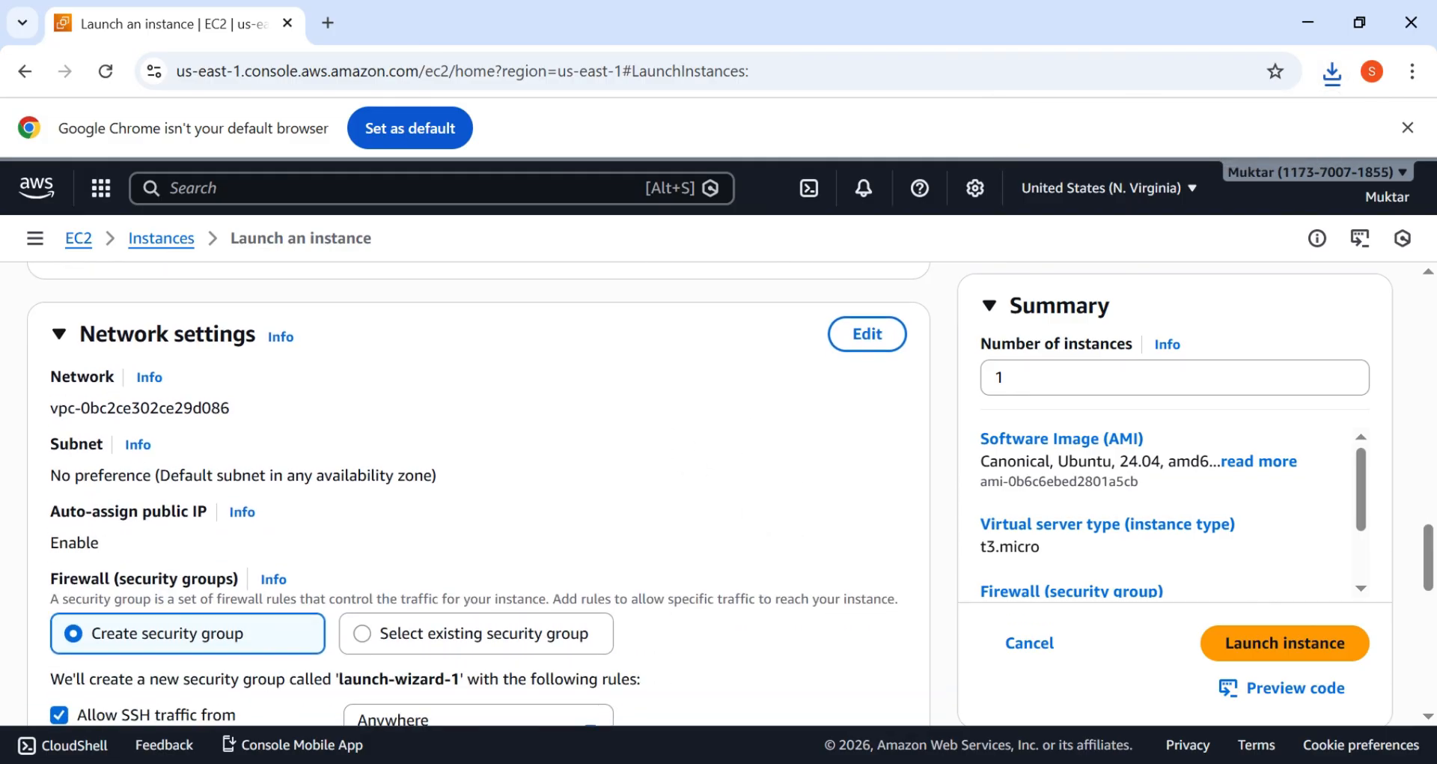
pyautogui.scroll(-1, 479, 494)
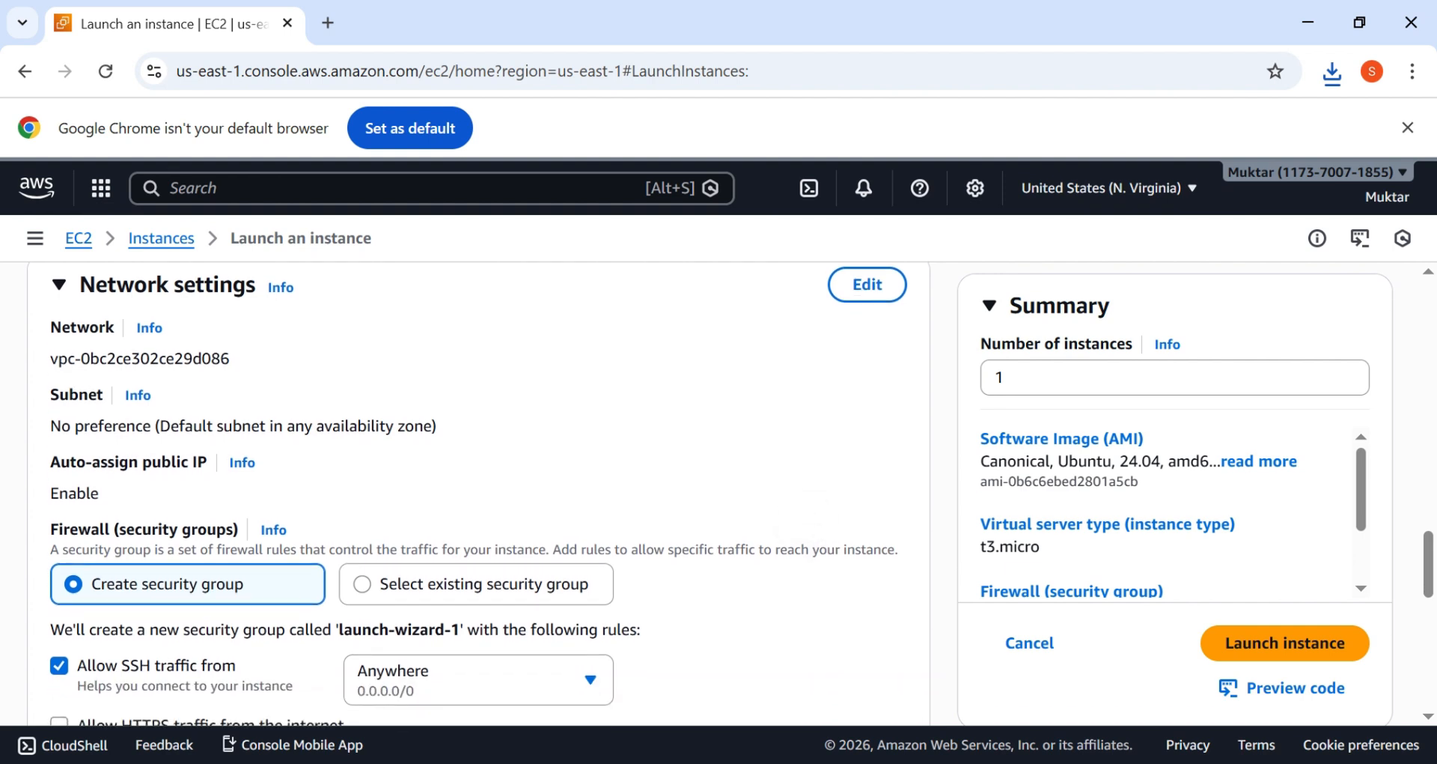
pyautogui.scroll(1, 479, 494)
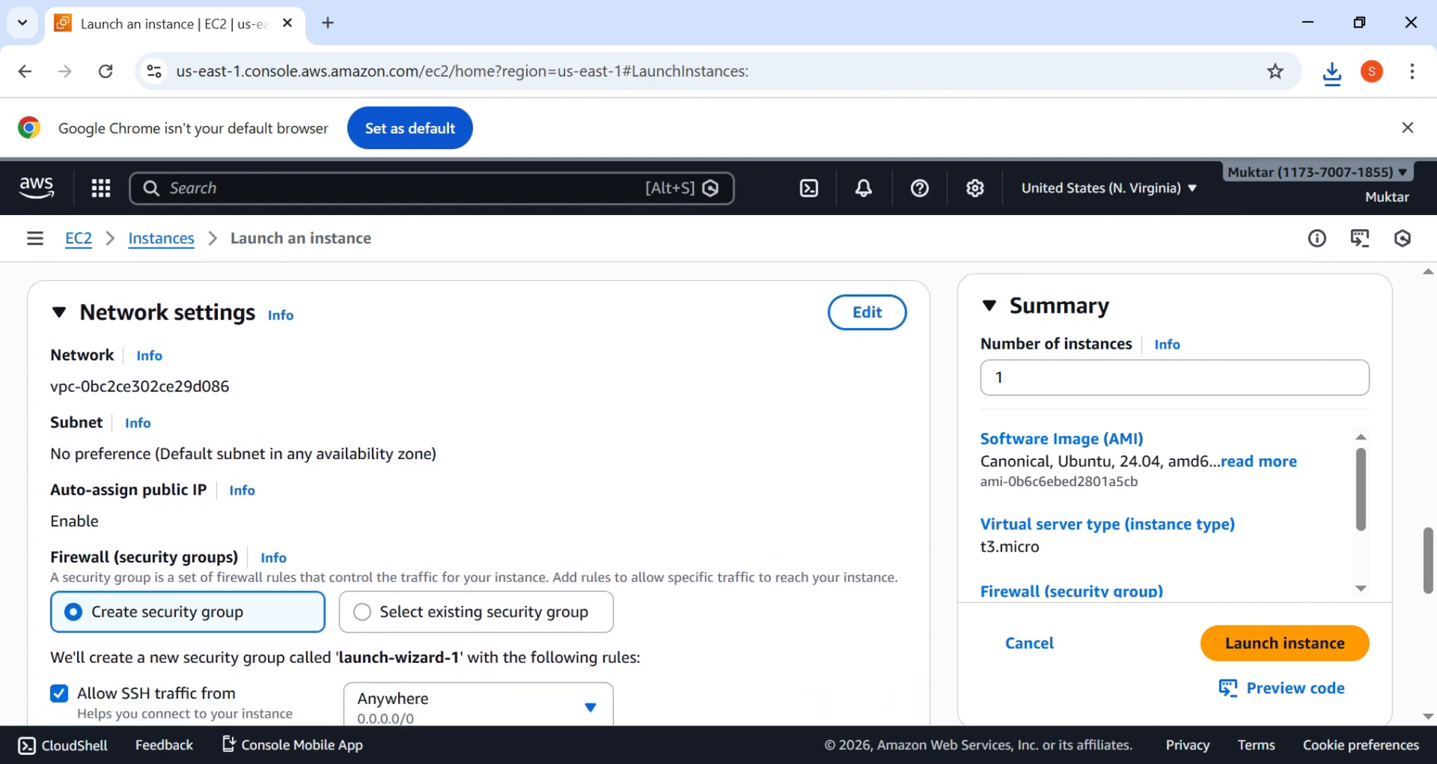
pyautogui.scroll(-3, 479, 494)
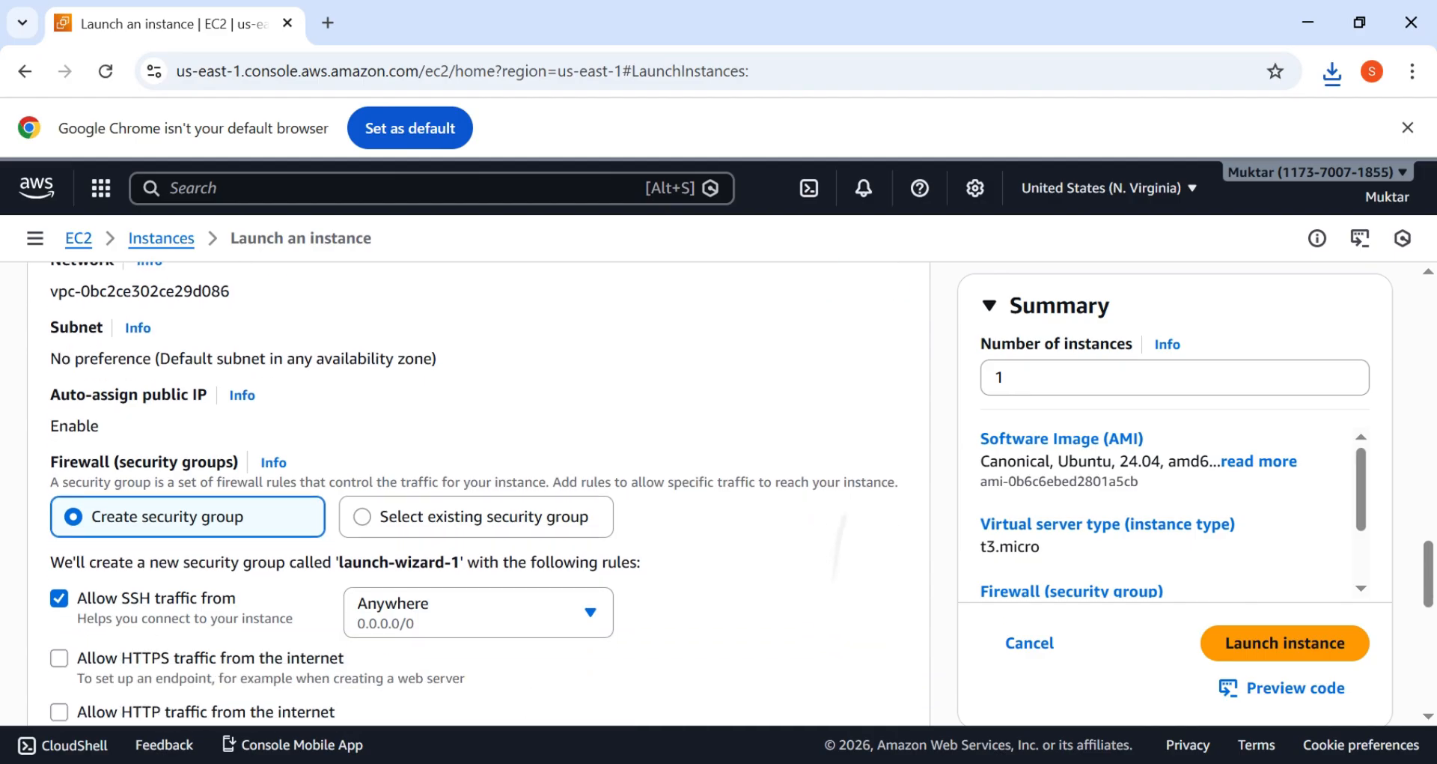
pyautogui.scroll(1, 986, 388)
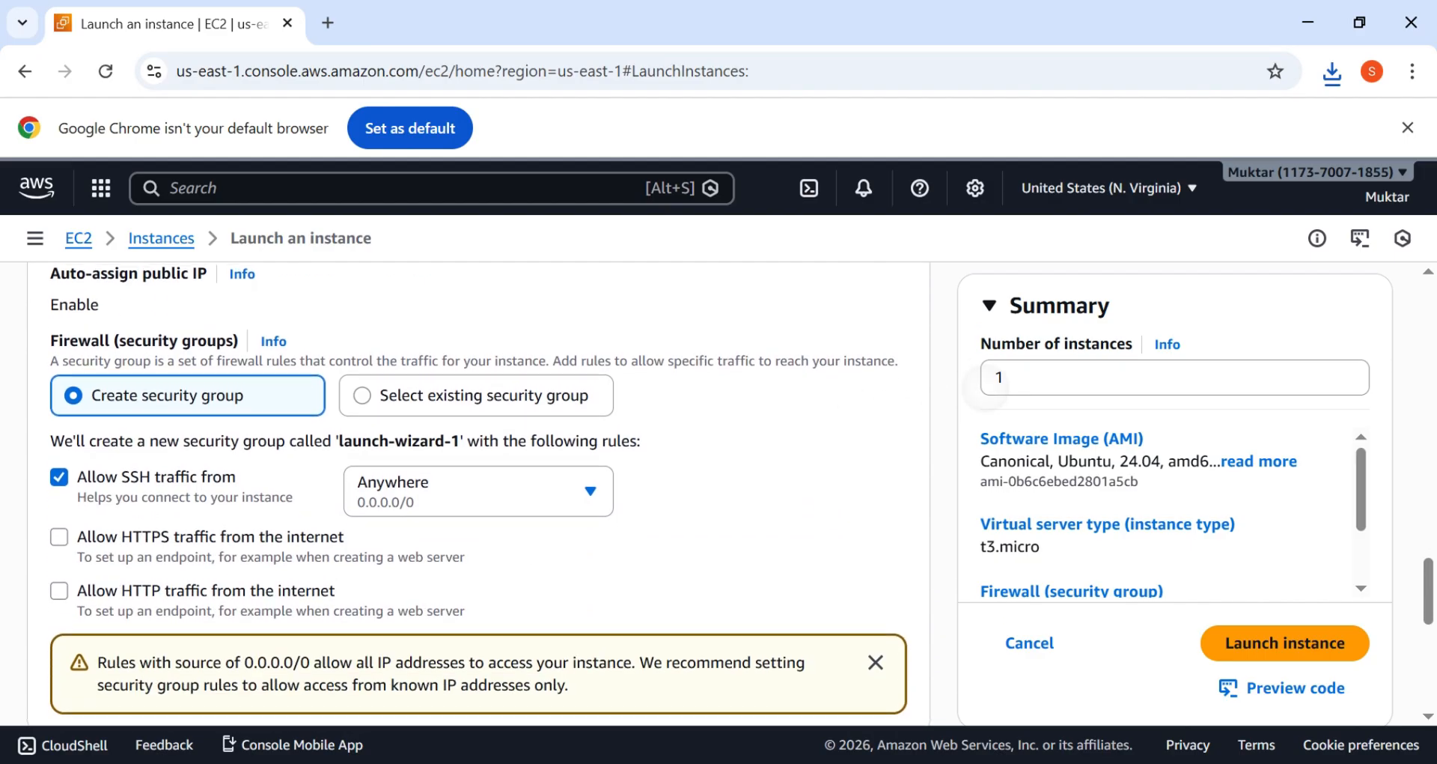
pyautogui.scroll(3, 479, 495)
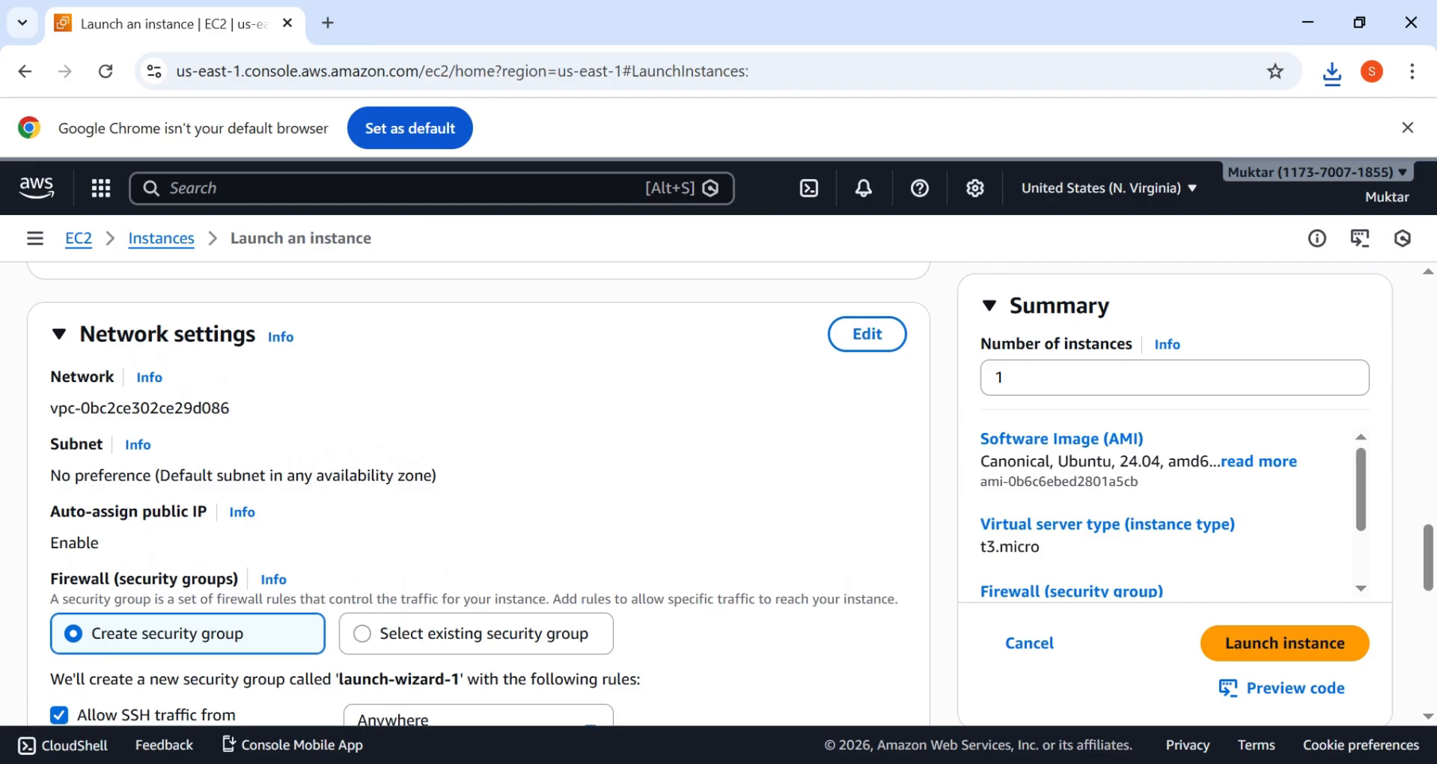
# Step: Edit the network settings, keeping the default VPC and choosing subnet-099094aef71620456 in us-east-1a as the subnet
pyautogui.click(866, 333)
pyautogui.scroll(-1, 480, 494)
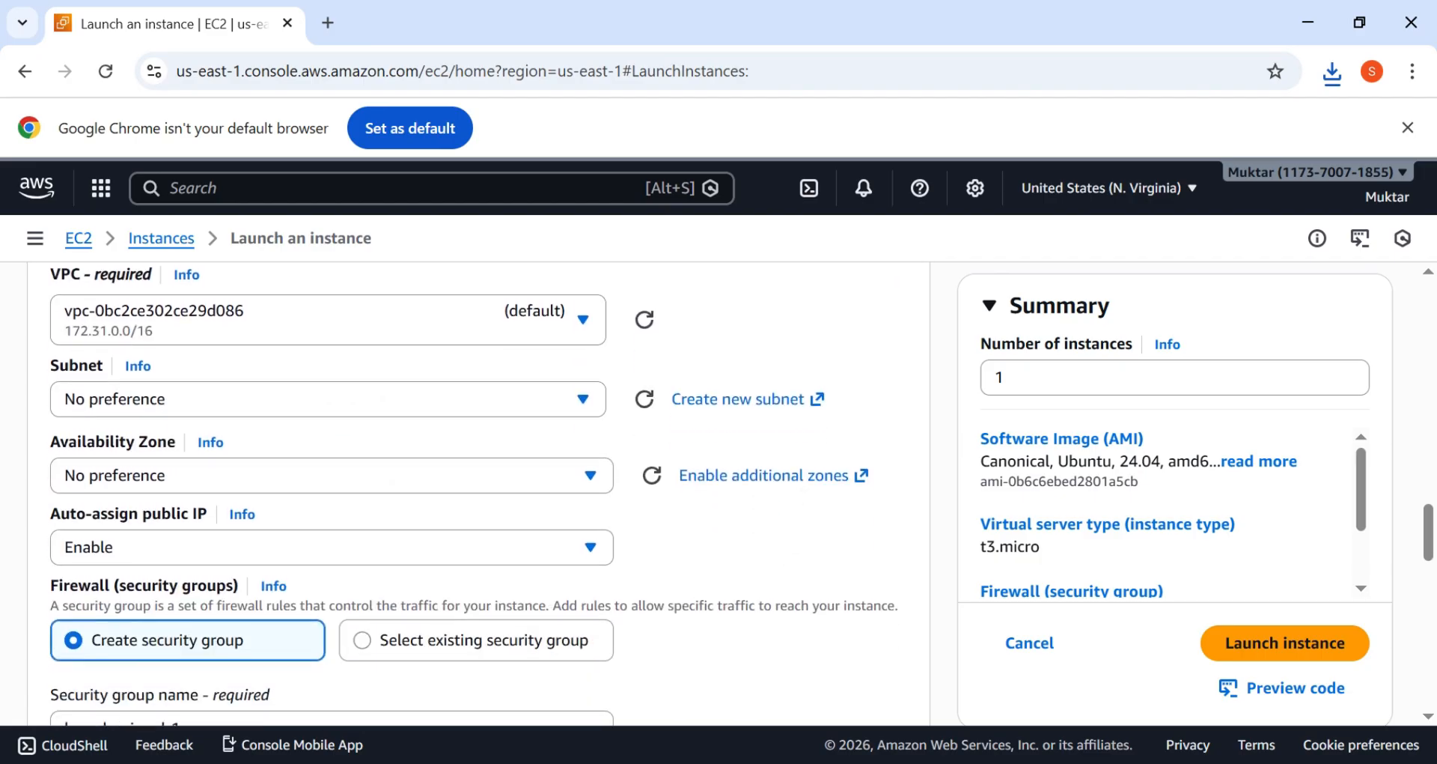
pyautogui.scroll(1, 479, 494)
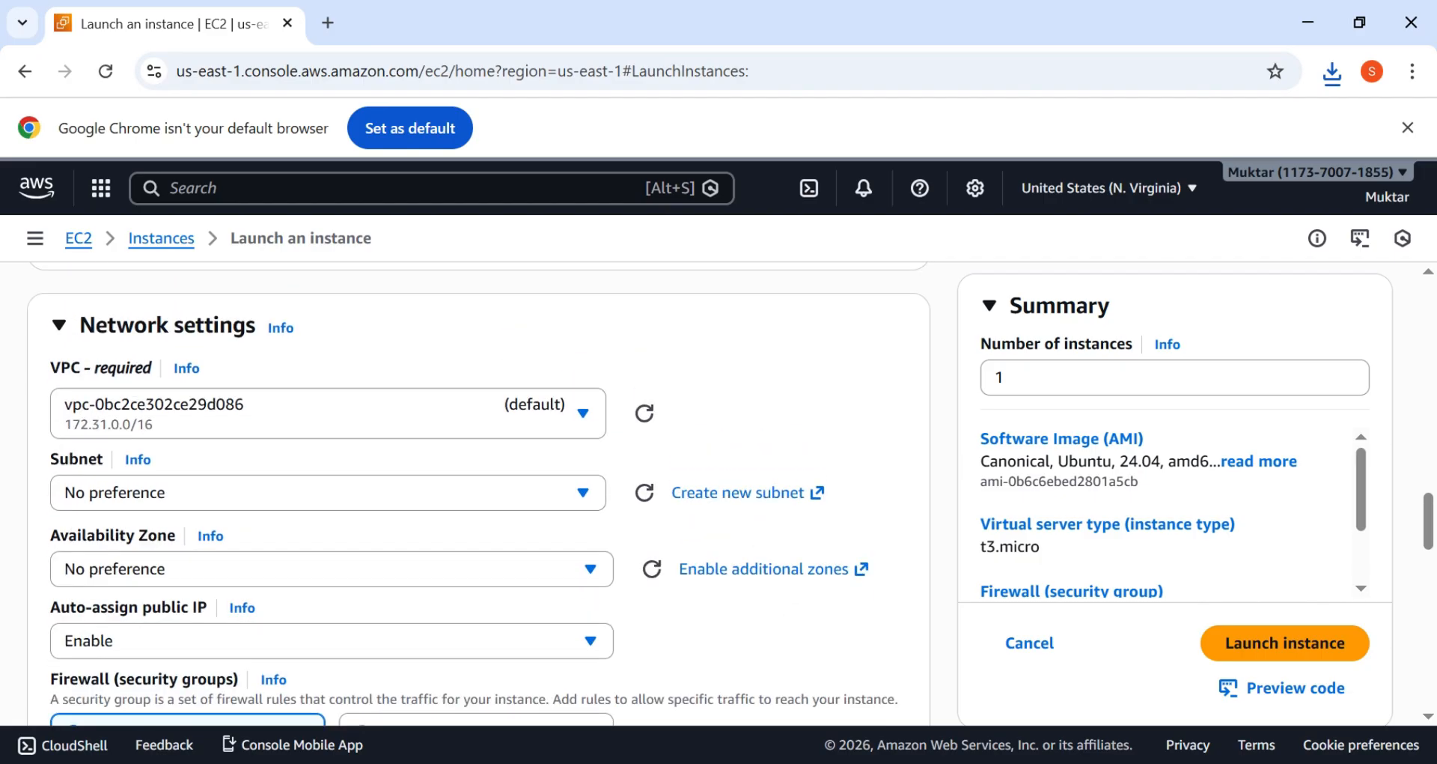
pyautogui.click(560, 413)
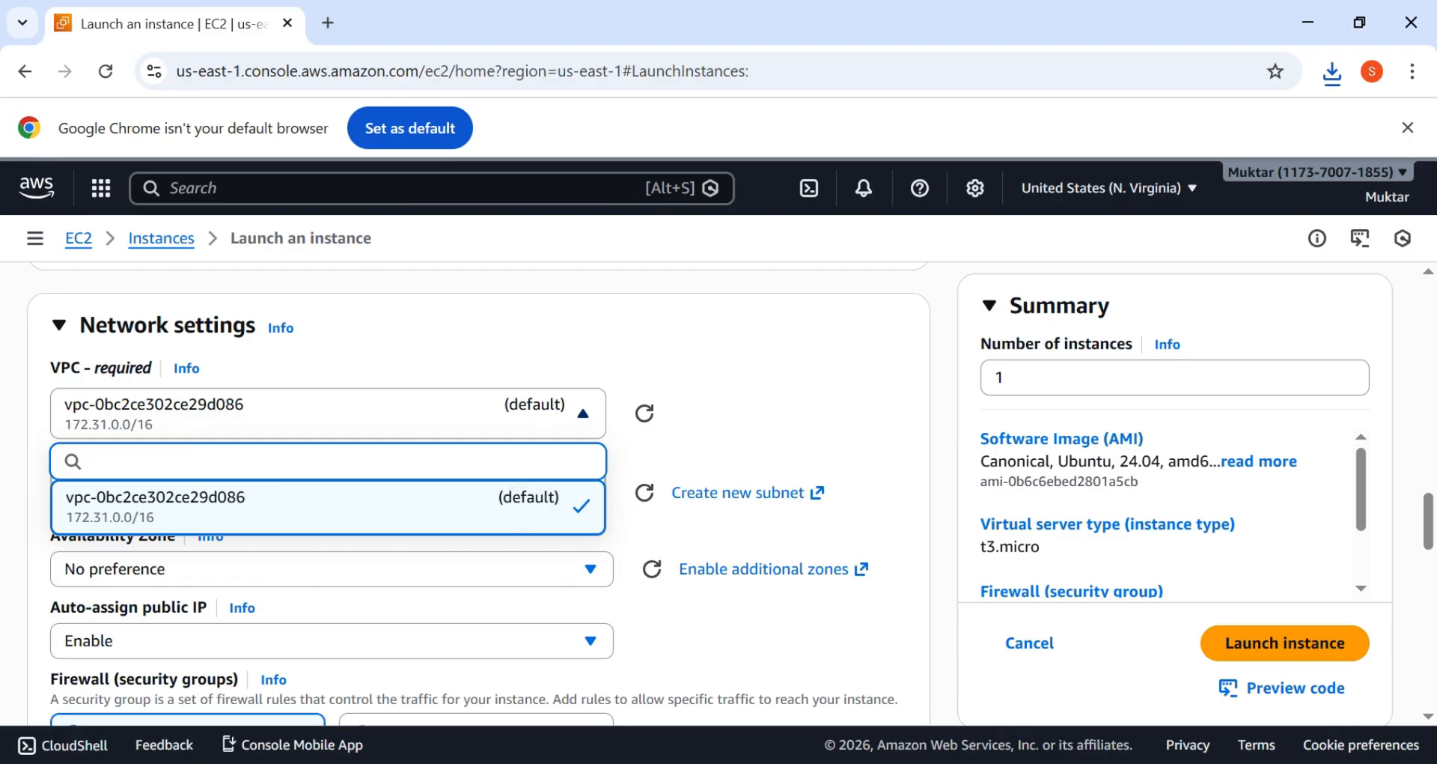
pyautogui.click(490, 570)
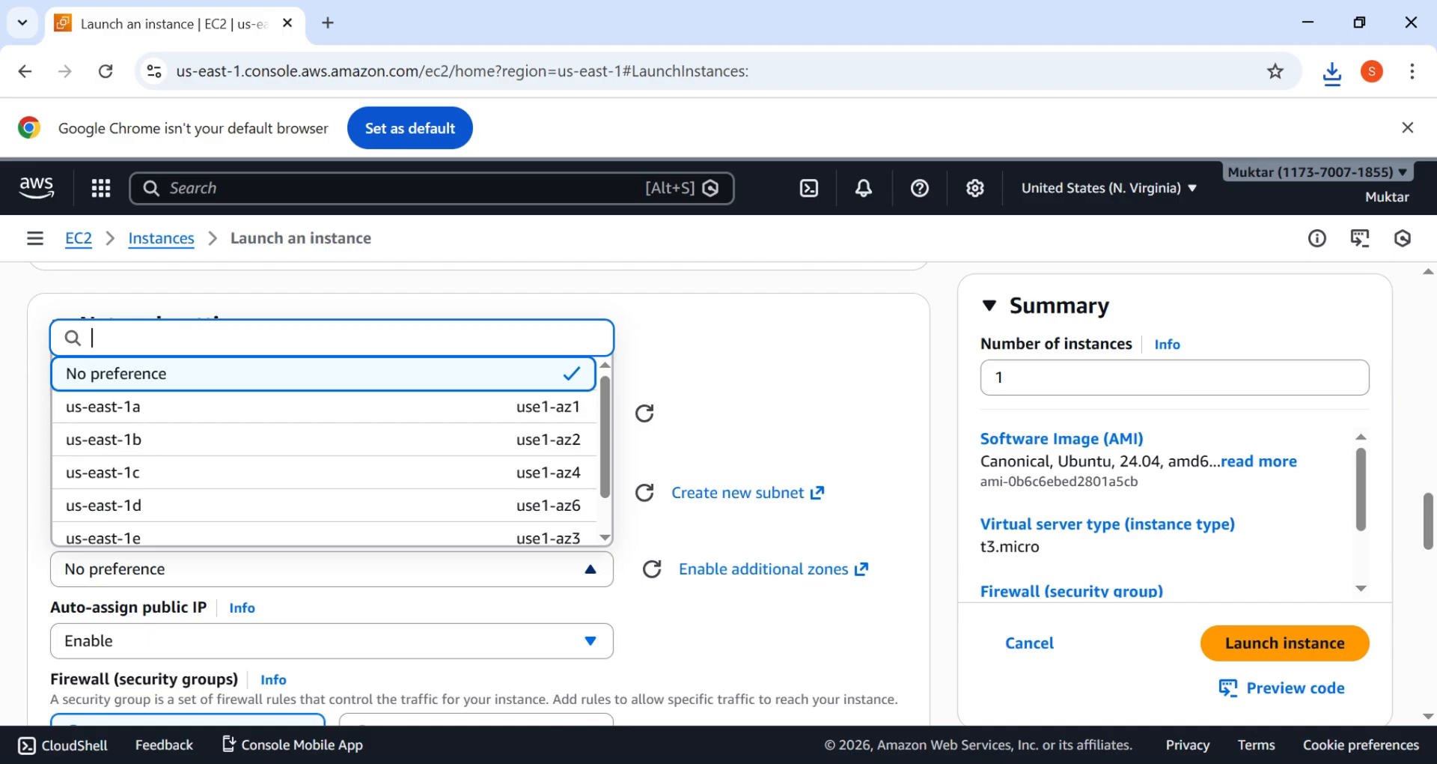
pyautogui.scroll(-1, 547, 449)
pyautogui.scroll(1, 547, 449)
pyautogui.click(491, 411)
pyautogui.click(545, 492)
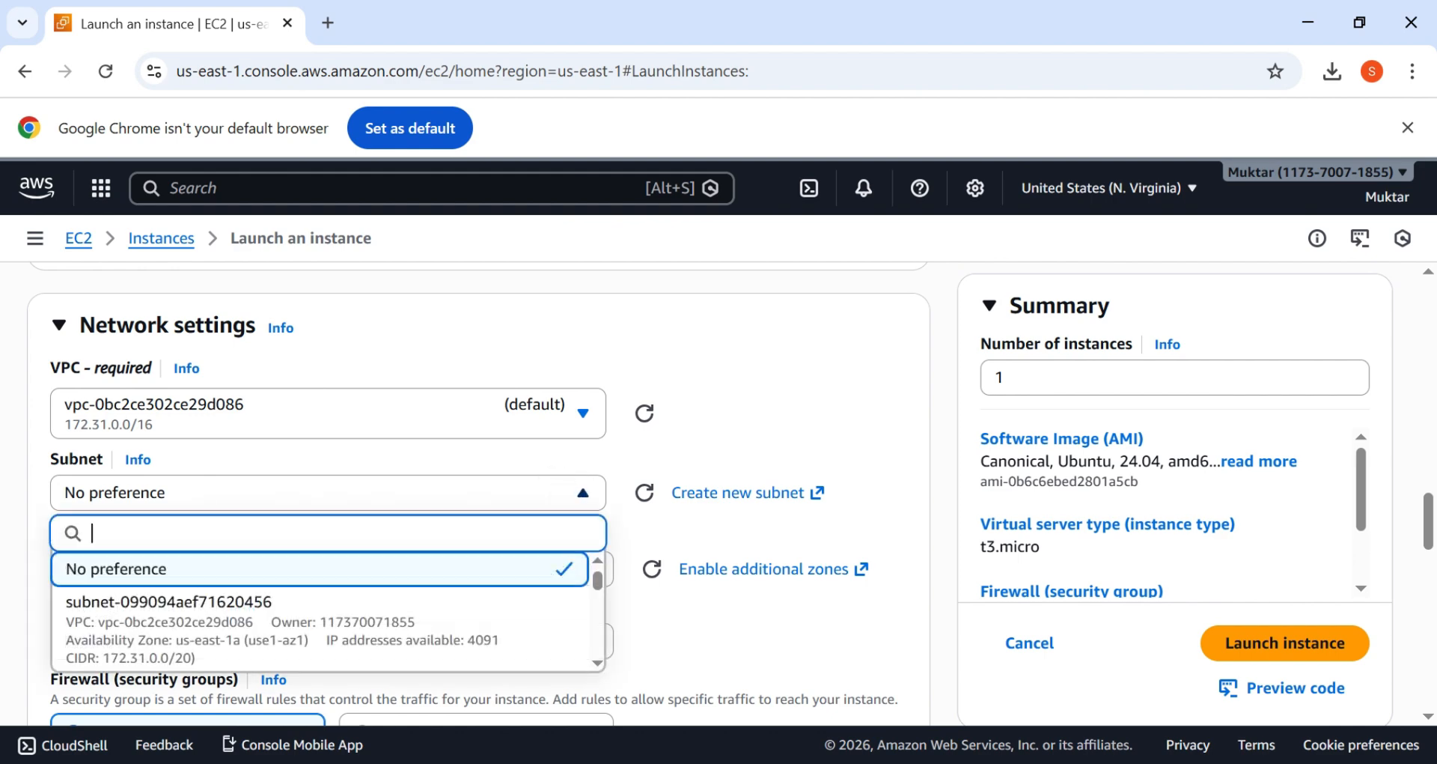
pyautogui.click(439, 621)
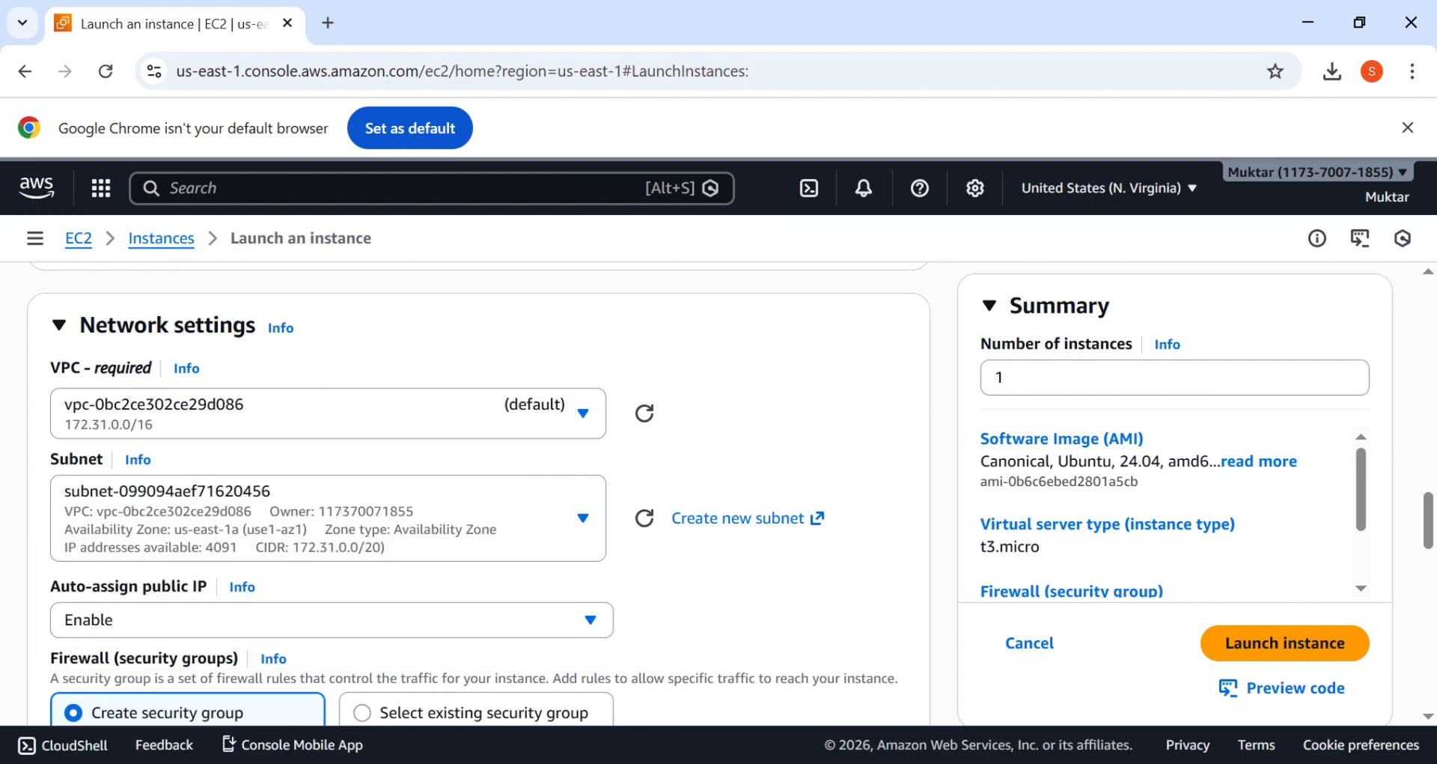
# Step: Check the auto-assign public IP choices, keeping Enable, and recheck the selected VPC and subnet
pyautogui.scroll(-3, 479, 486)
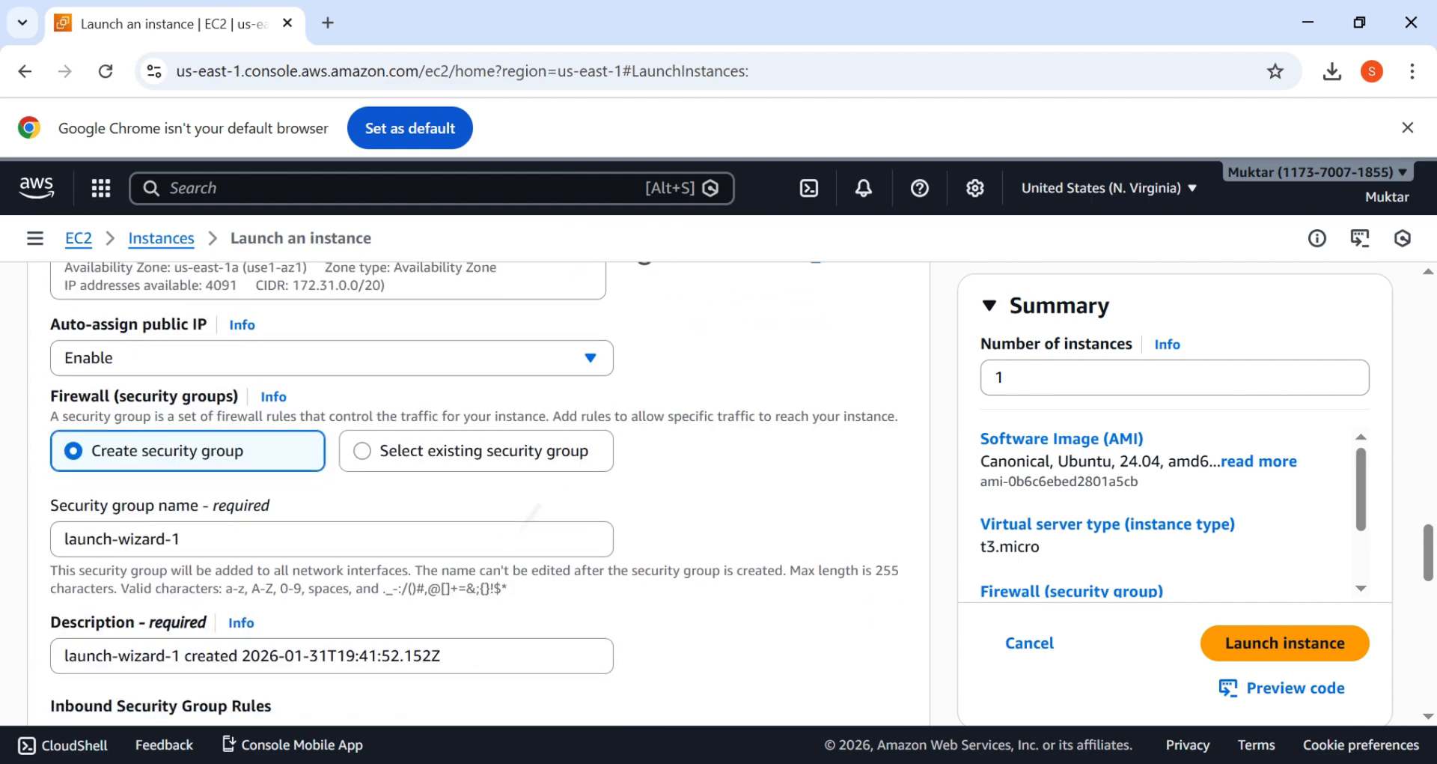
pyautogui.scroll(1, 479, 486)
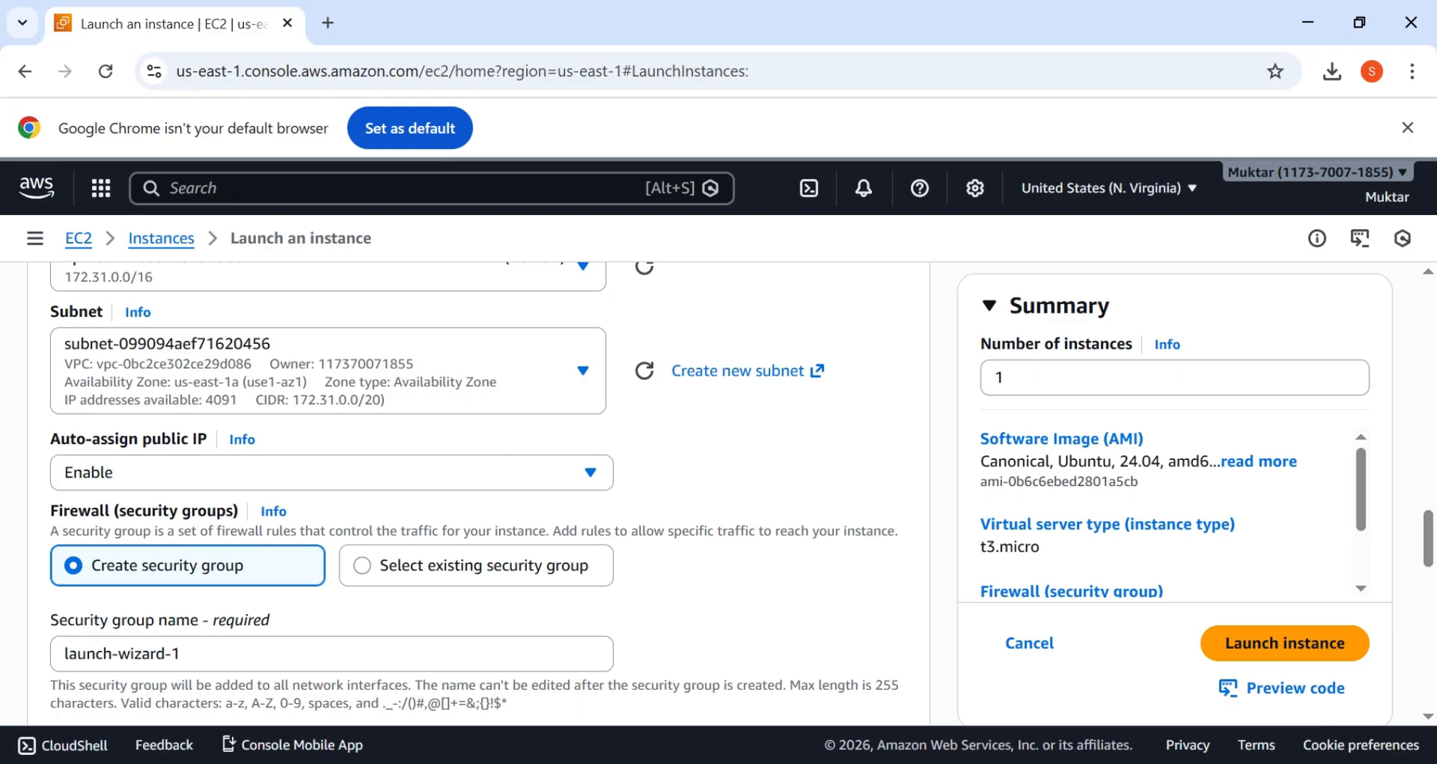
pyautogui.click(331, 472)
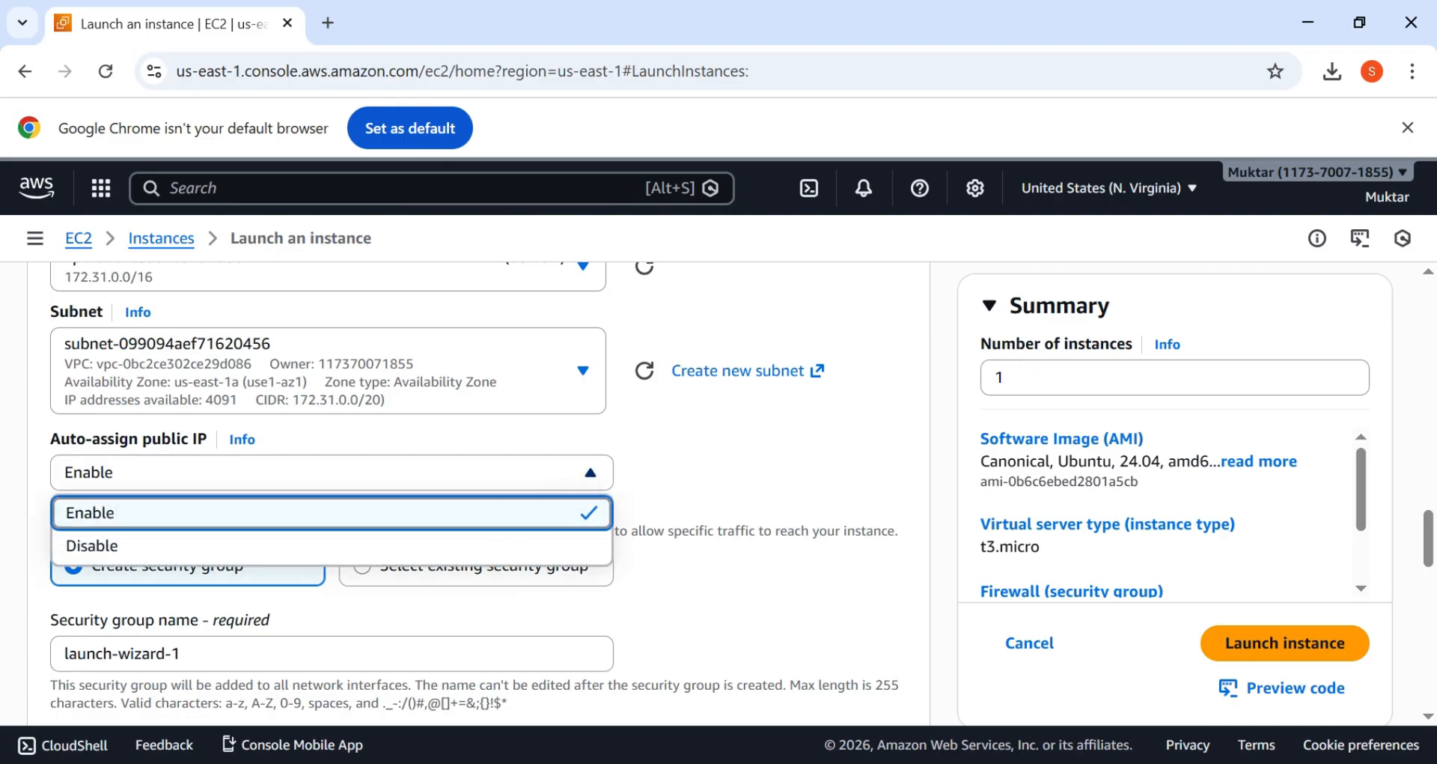
pyautogui.press('Escape')
pyautogui.scroll(-2, 479, 487)
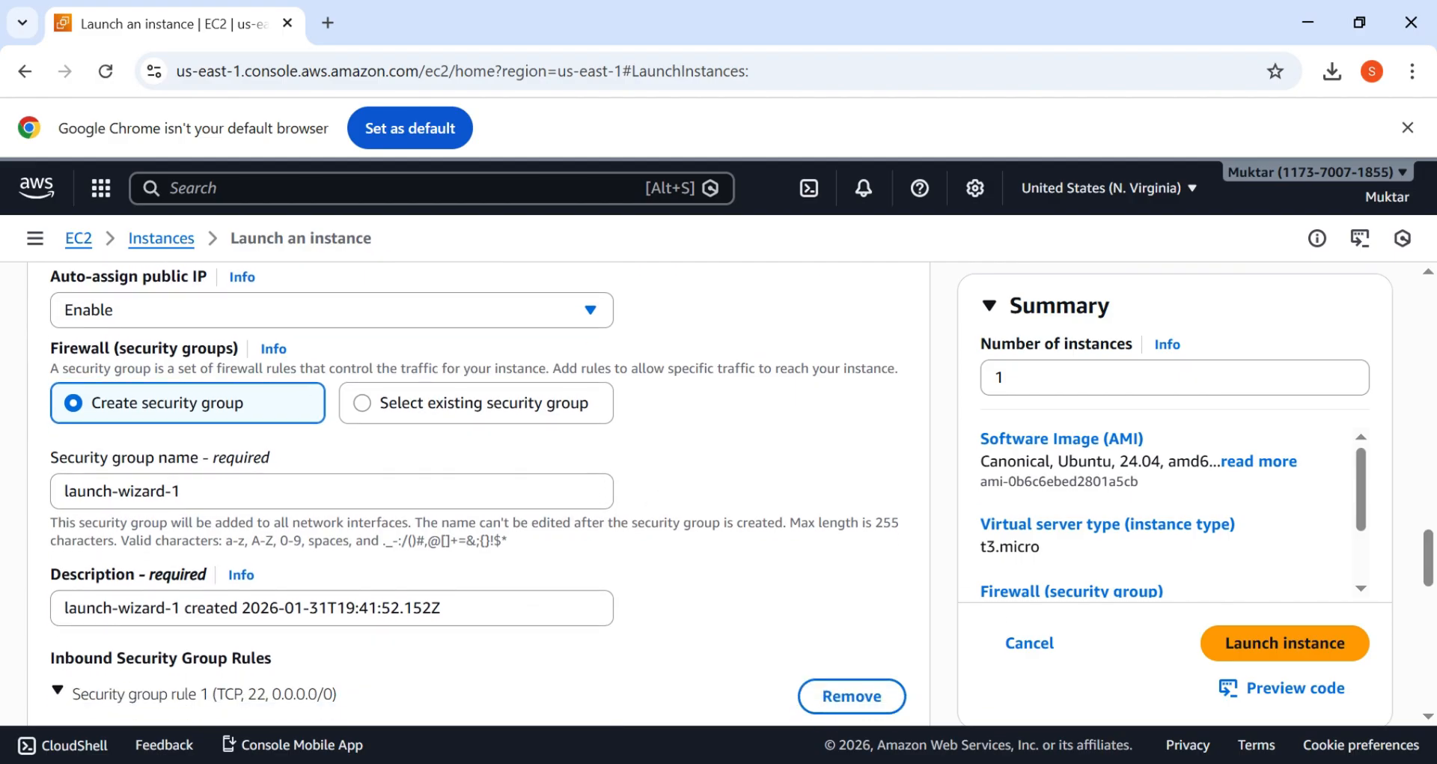
pyautogui.scroll(-1, 479, 486)
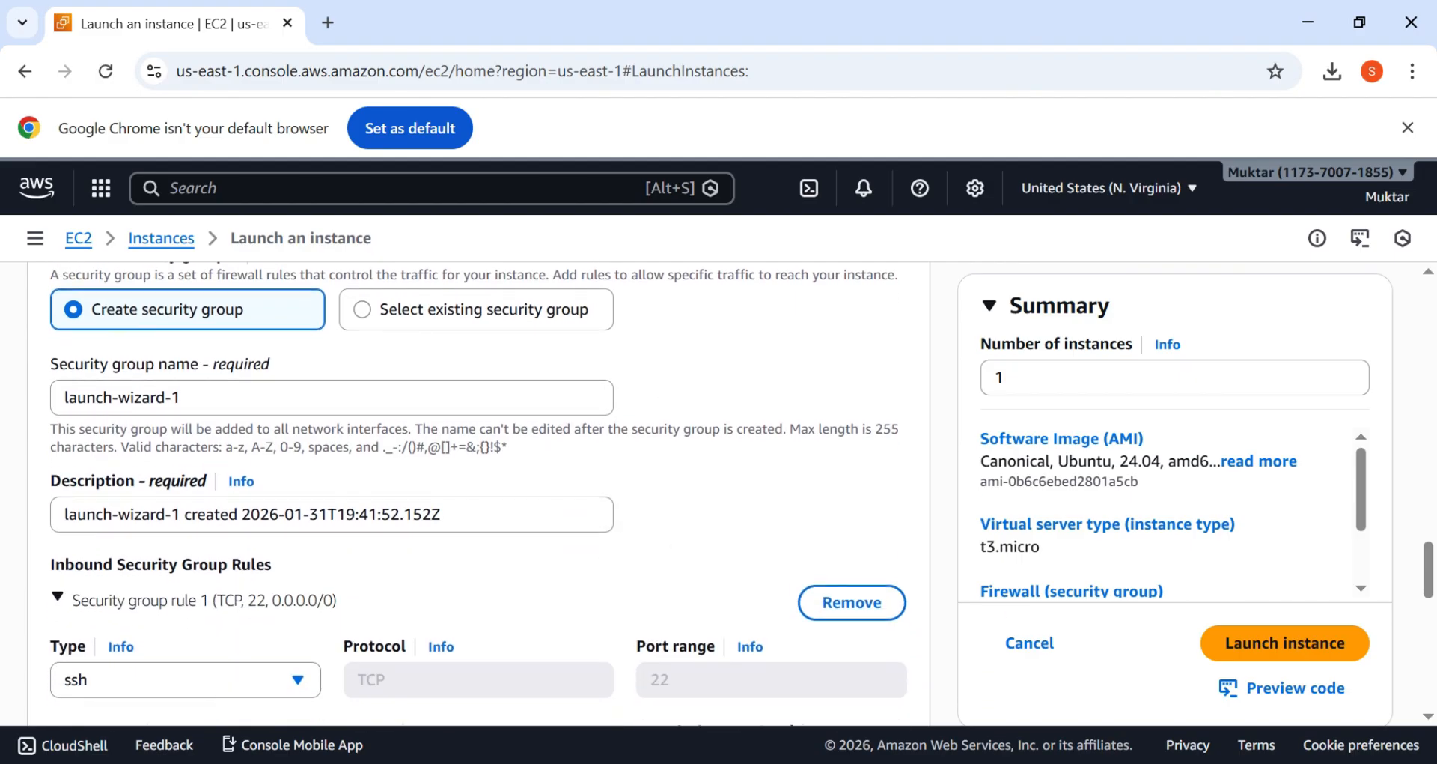
pyautogui.scroll(5, 479, 487)
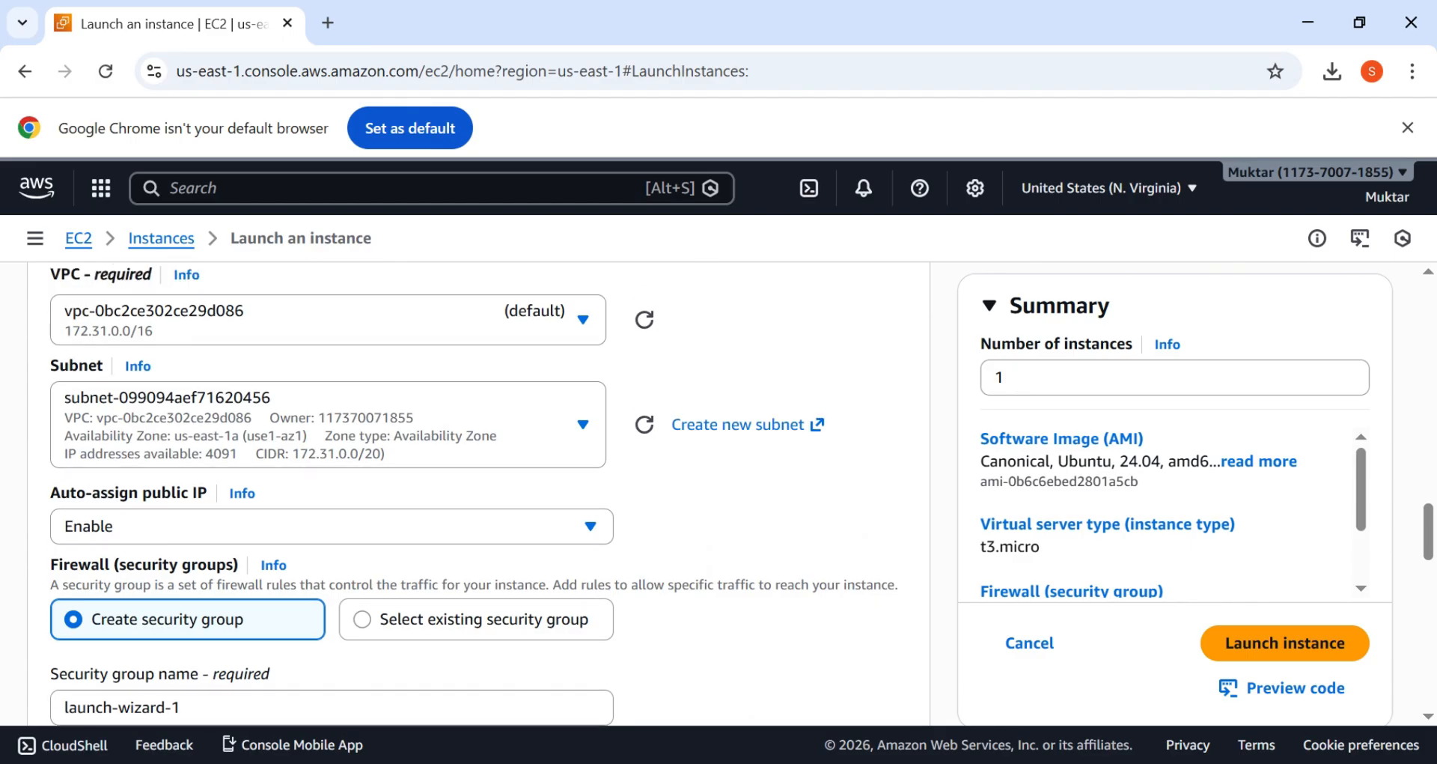
pyautogui.click(327, 556)
pyautogui.click(776, 453)
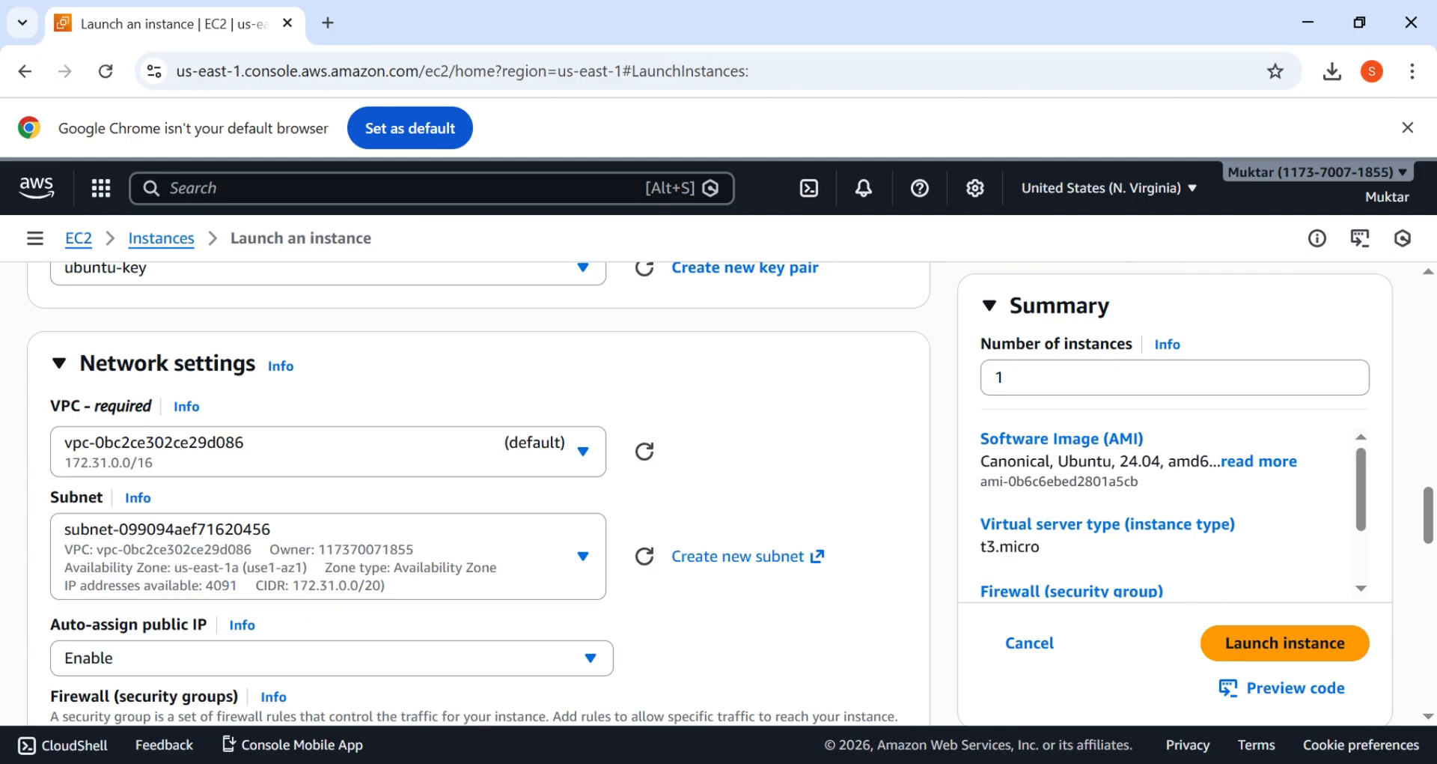
# Step: Examine the new security group's name, description and inbound SSH rule, as well as the storage configuration
pyautogui.scroll(-2, 479, 494)
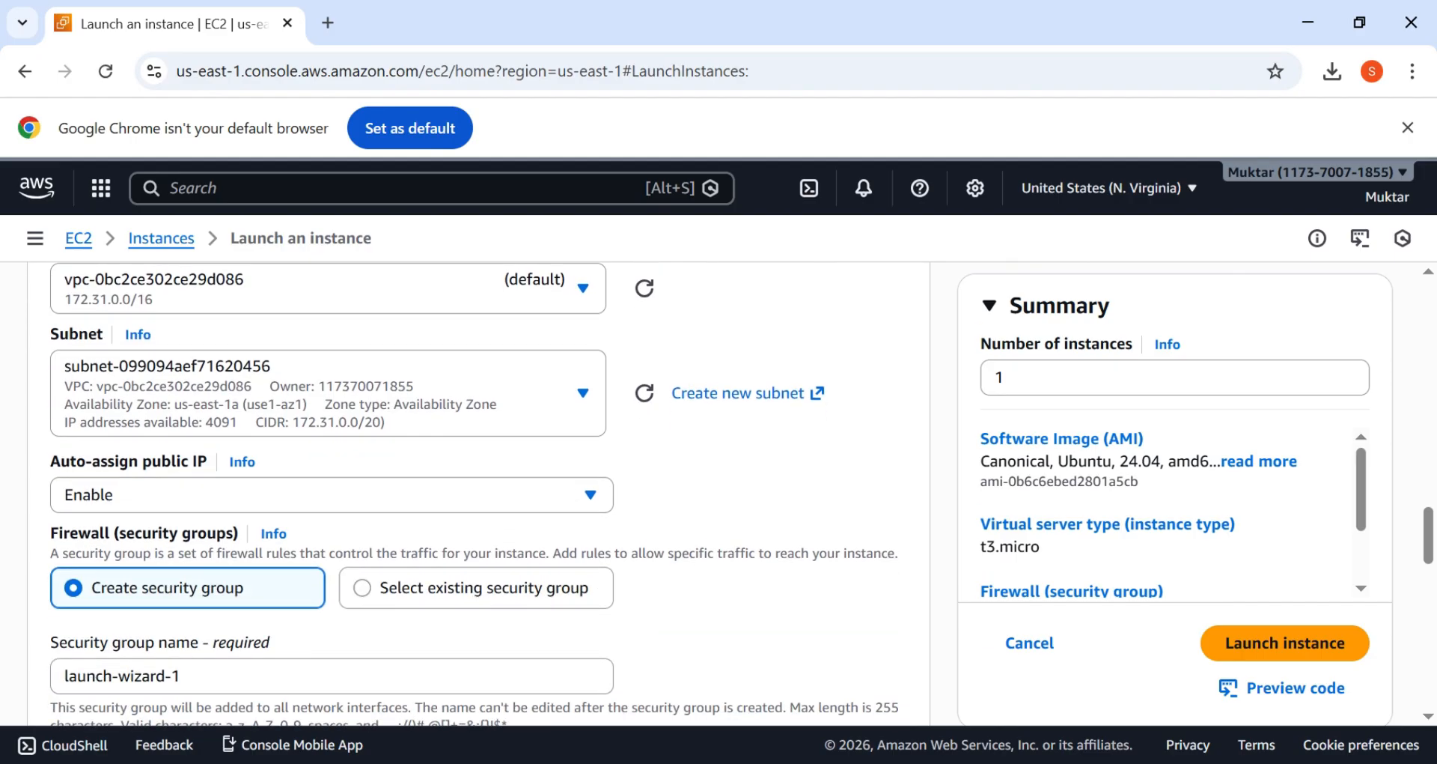
pyautogui.scroll(-2, 479, 495)
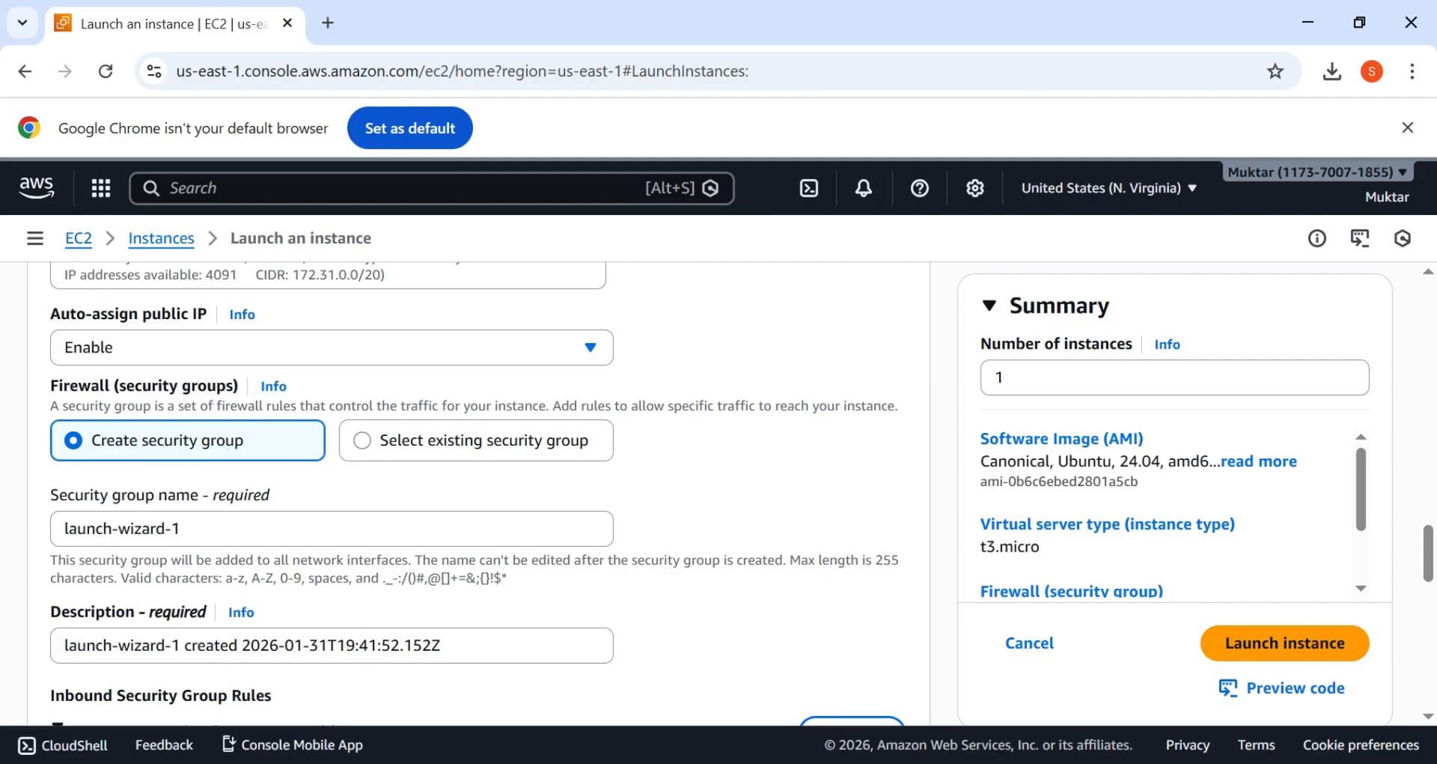
pyautogui.scroll(2, 479, 494)
pyautogui.scroll(-3, 479, 494)
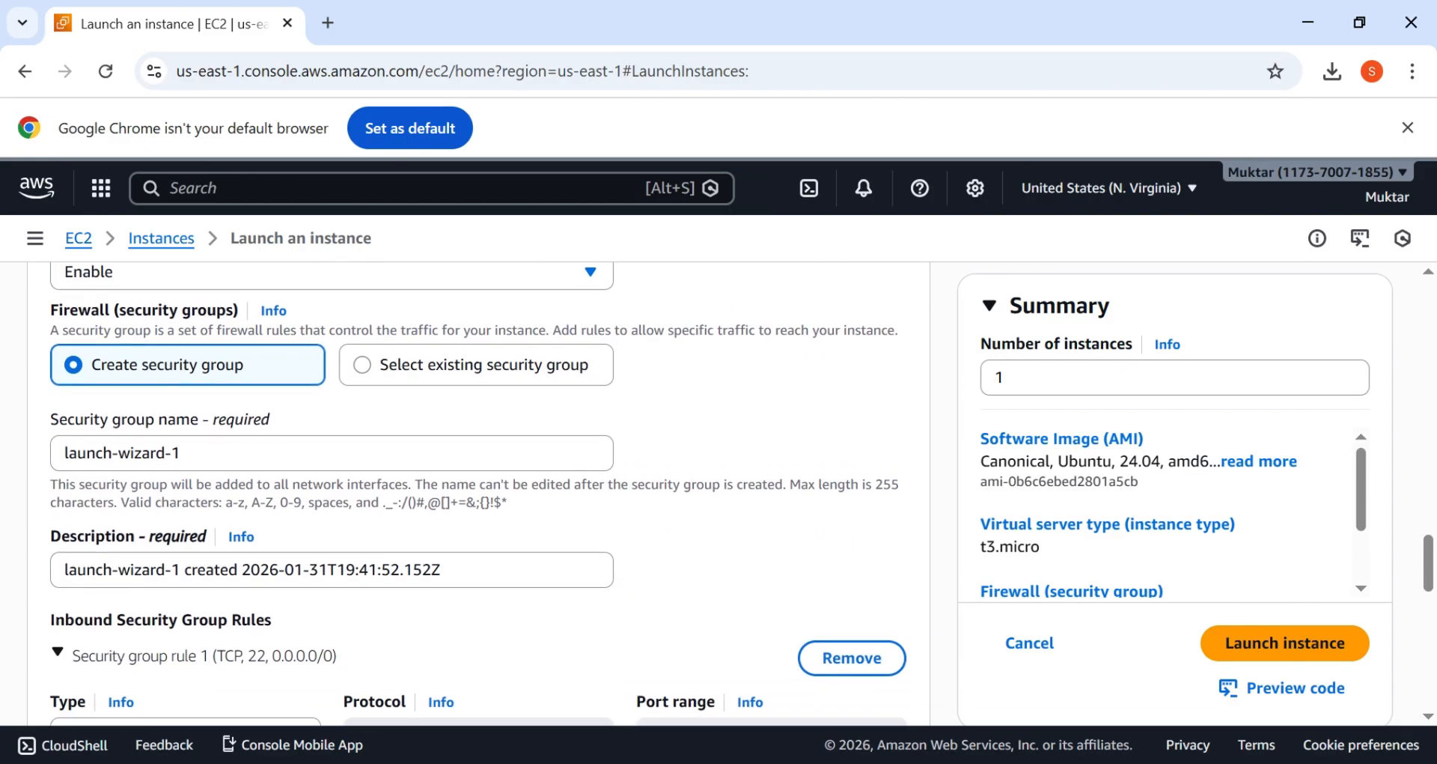
pyautogui.scroll(-3, 479, 494)
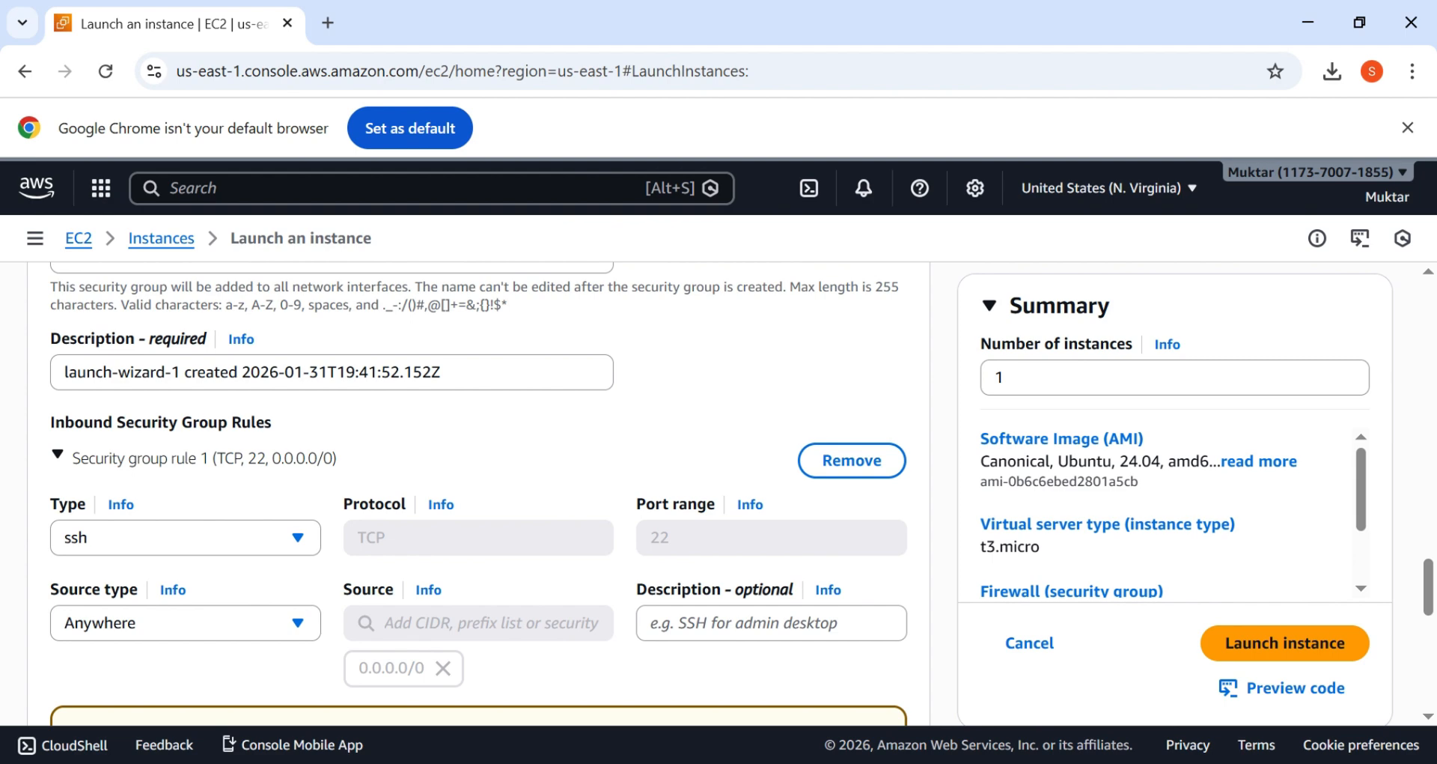
pyautogui.scroll(-9, 479, 494)
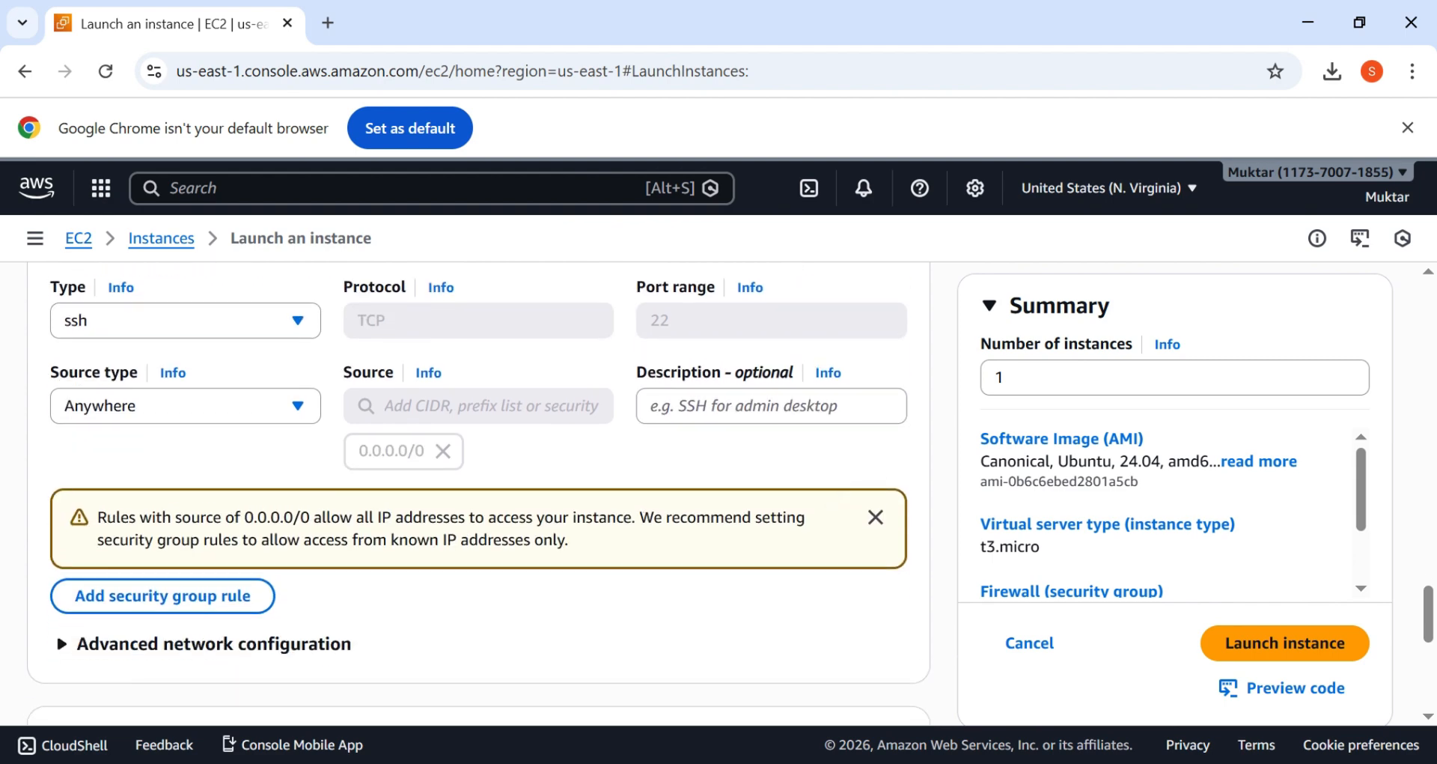
pyautogui.scroll(-1, 479, 494)
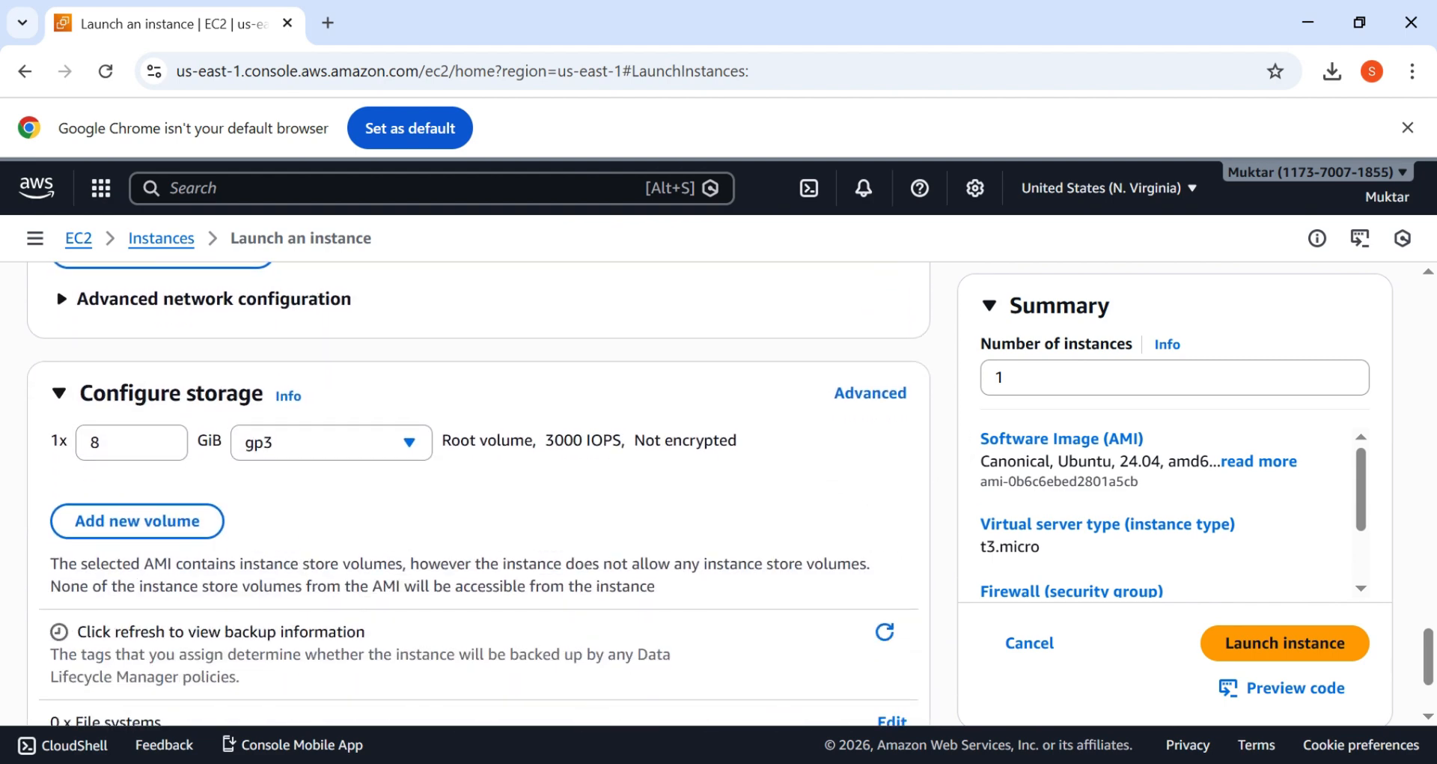
pyautogui.scroll(-3, 479, 494)
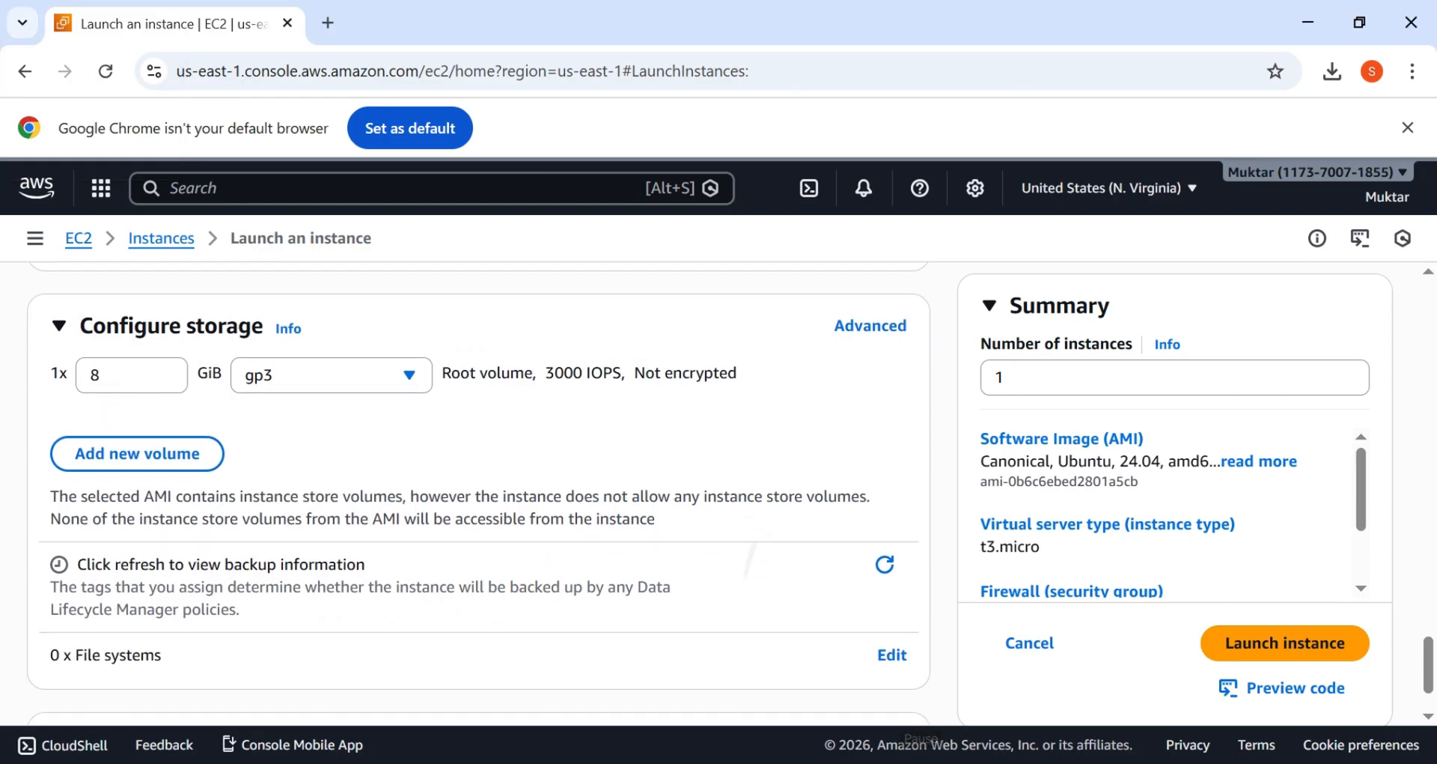
pyautogui.scroll(-1, 53, 684)
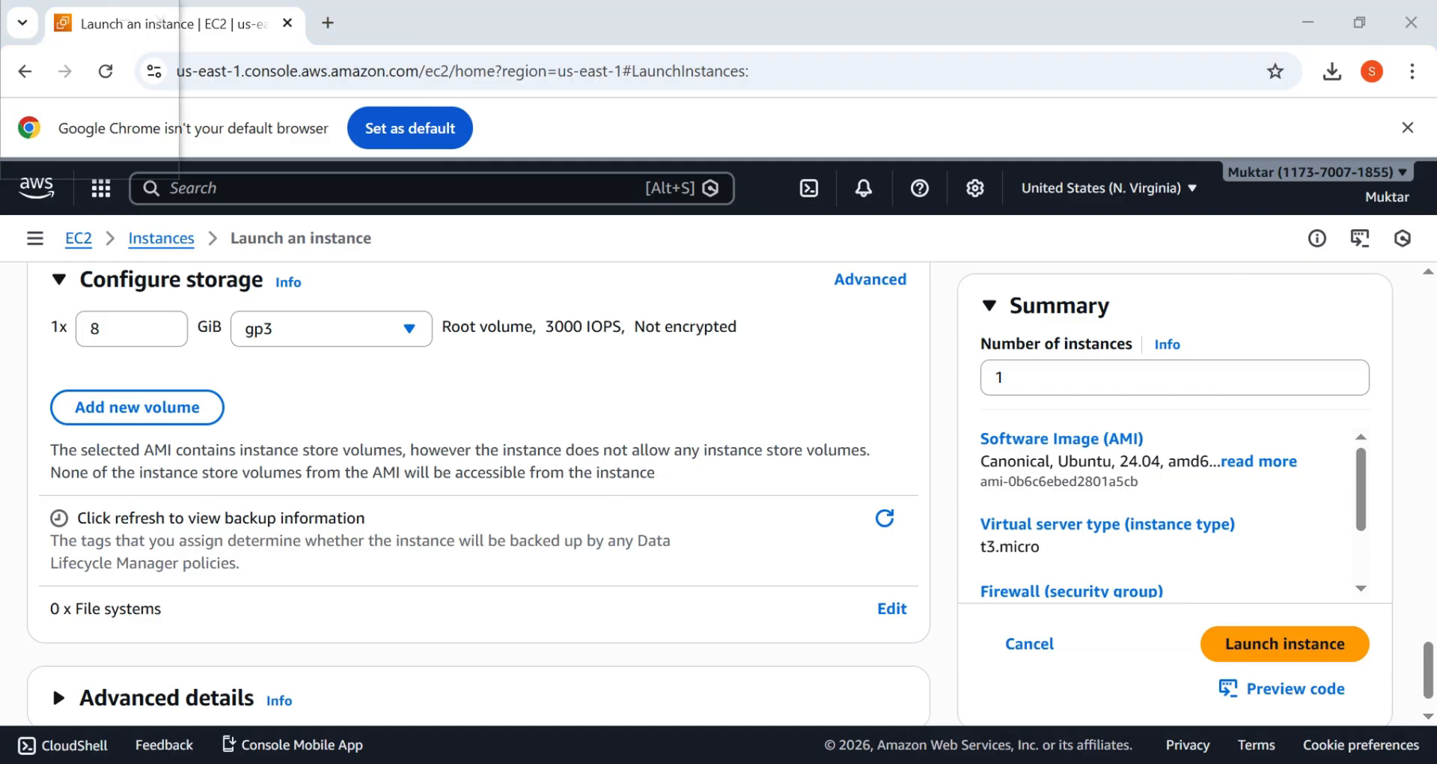
pyautogui.scroll(-1, 53, 685)
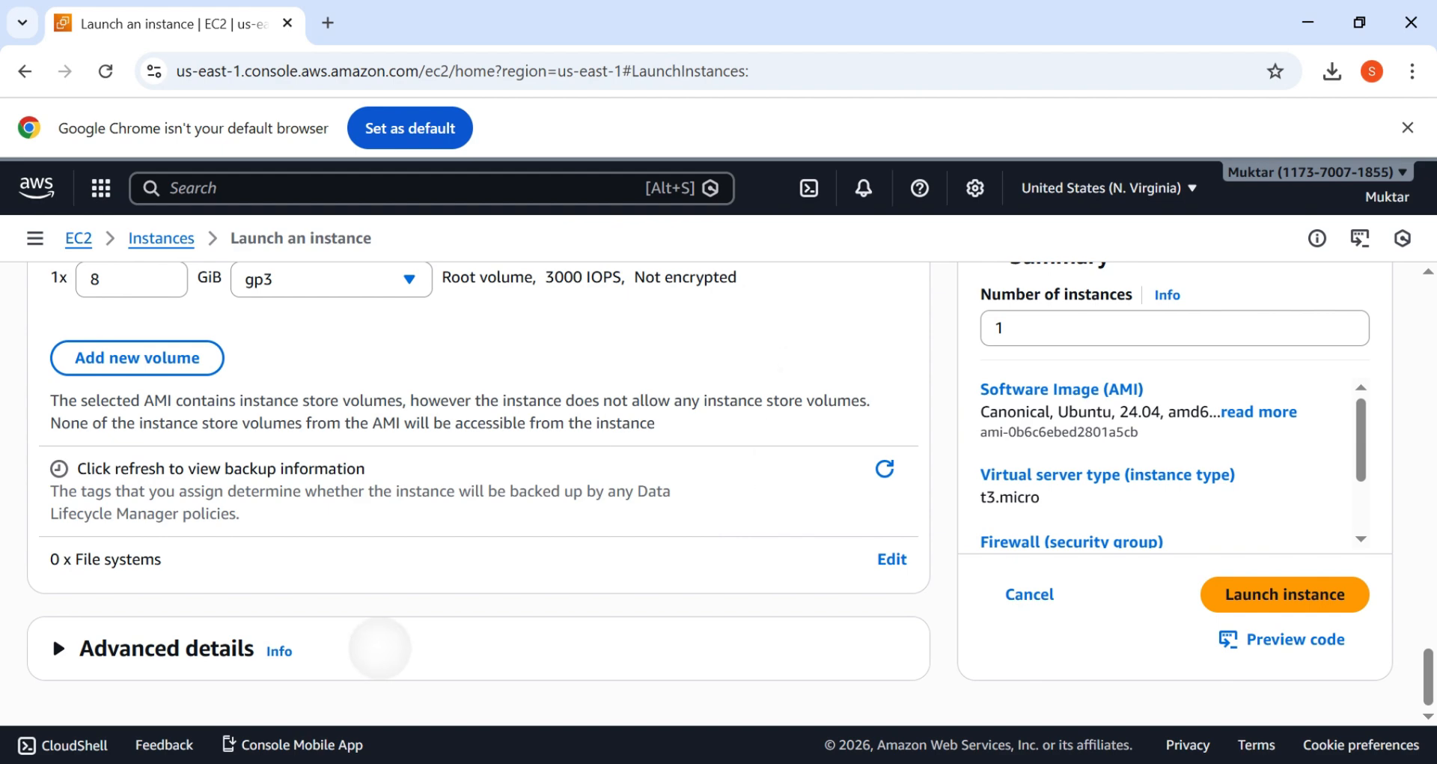
pyautogui.scroll(2, 479, 487)
pyautogui.scroll(-2, 479, 487)
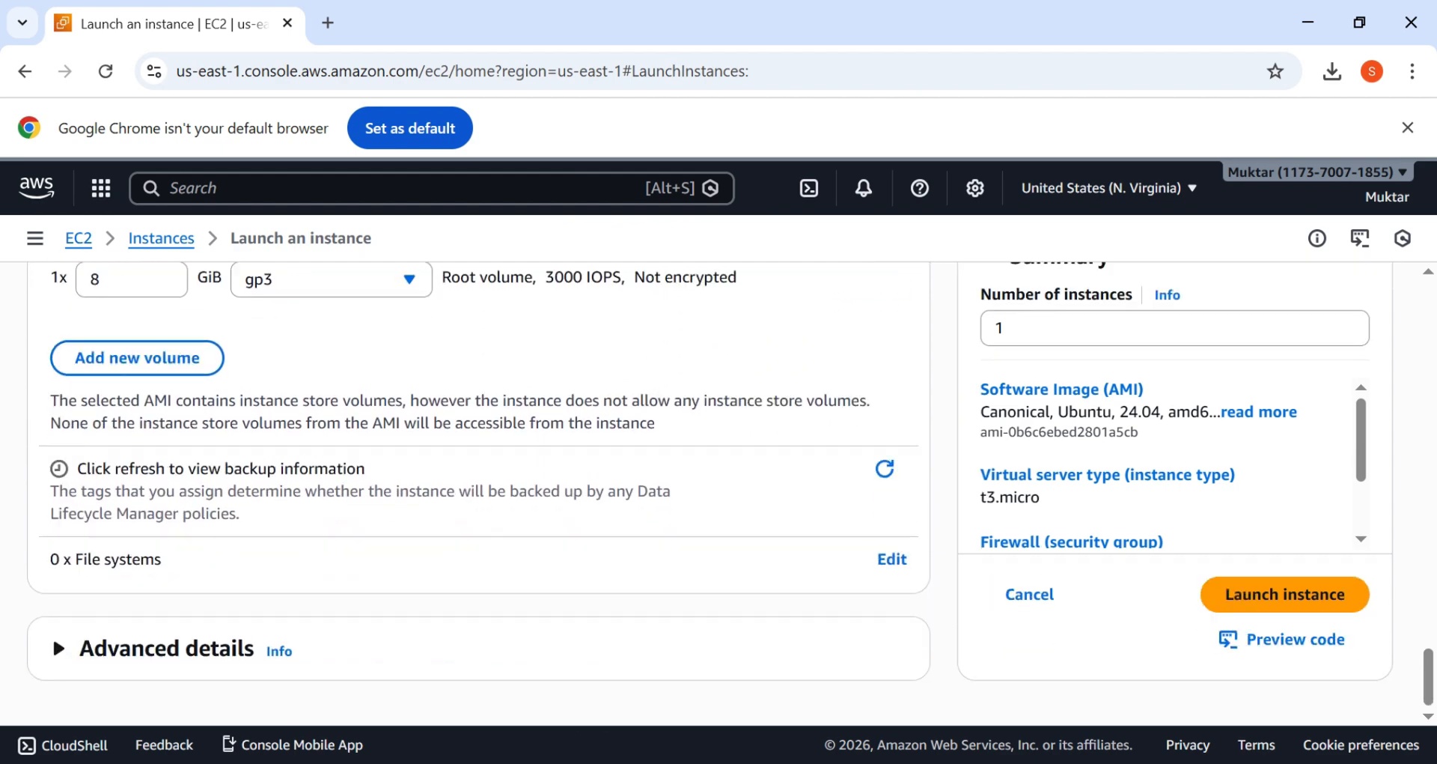
# Step: Examine the advanced details, including the IAM instance profile, hostname type, termination protection, credit specification, CPU and metadata options
pyautogui.click(167, 648)
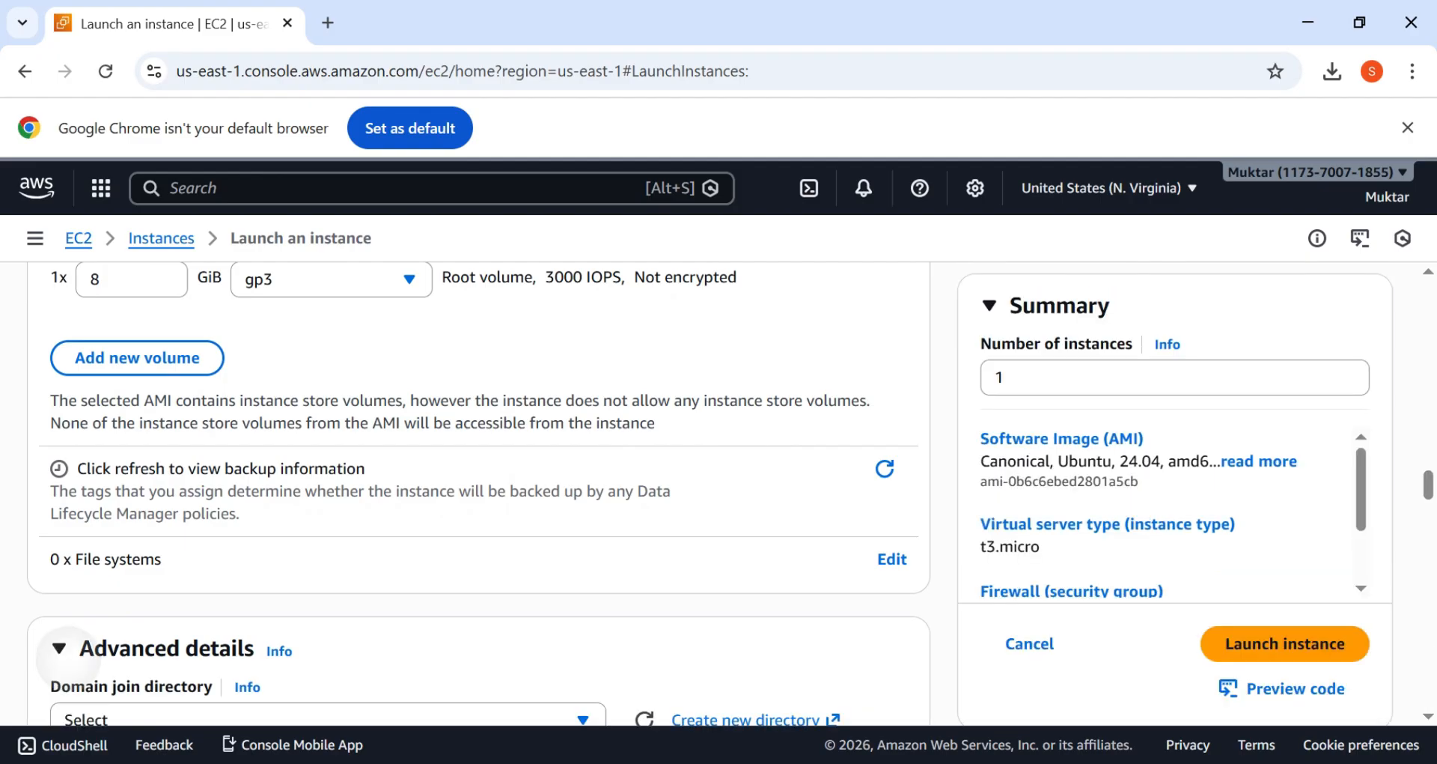
pyautogui.click(167, 647)
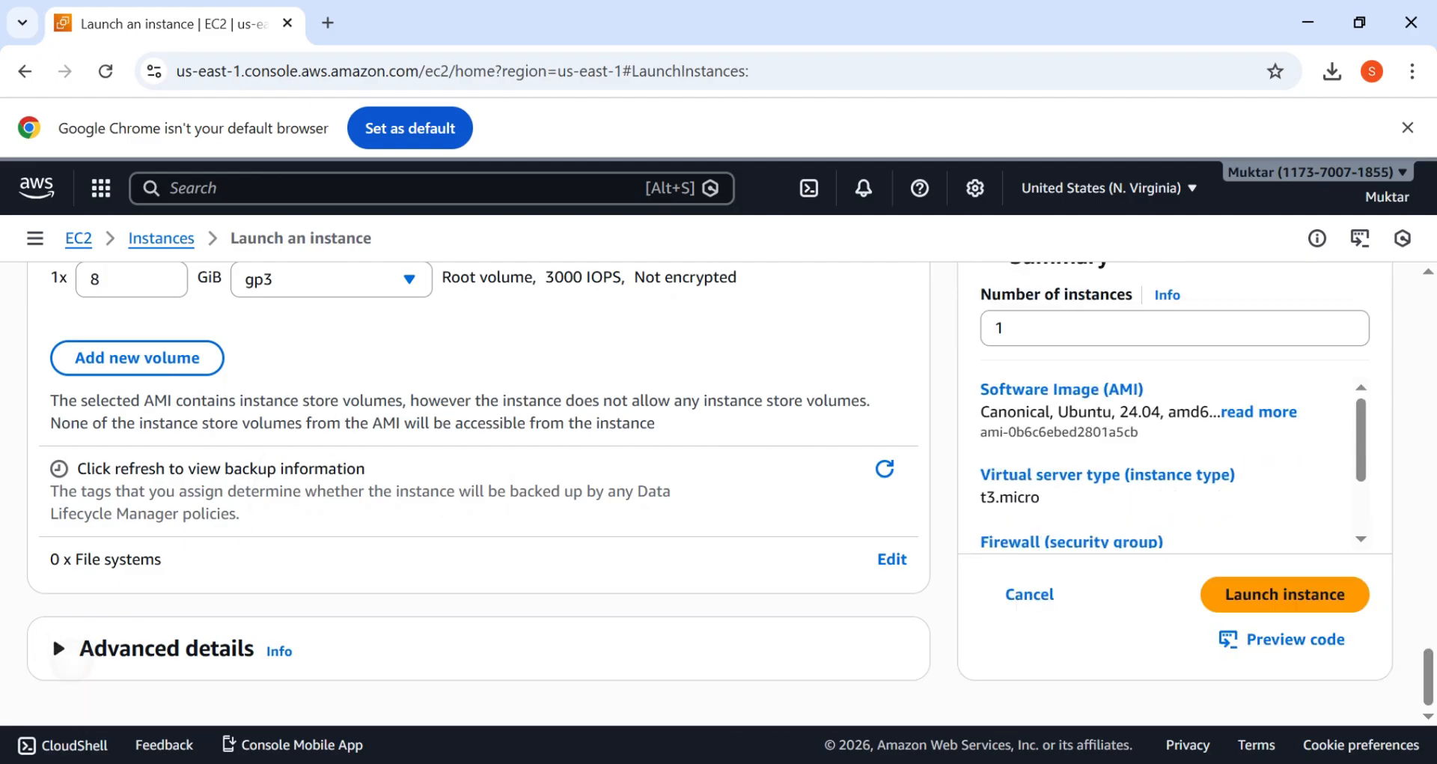
pyautogui.click(166, 648)
pyautogui.scroll(-4, 479, 486)
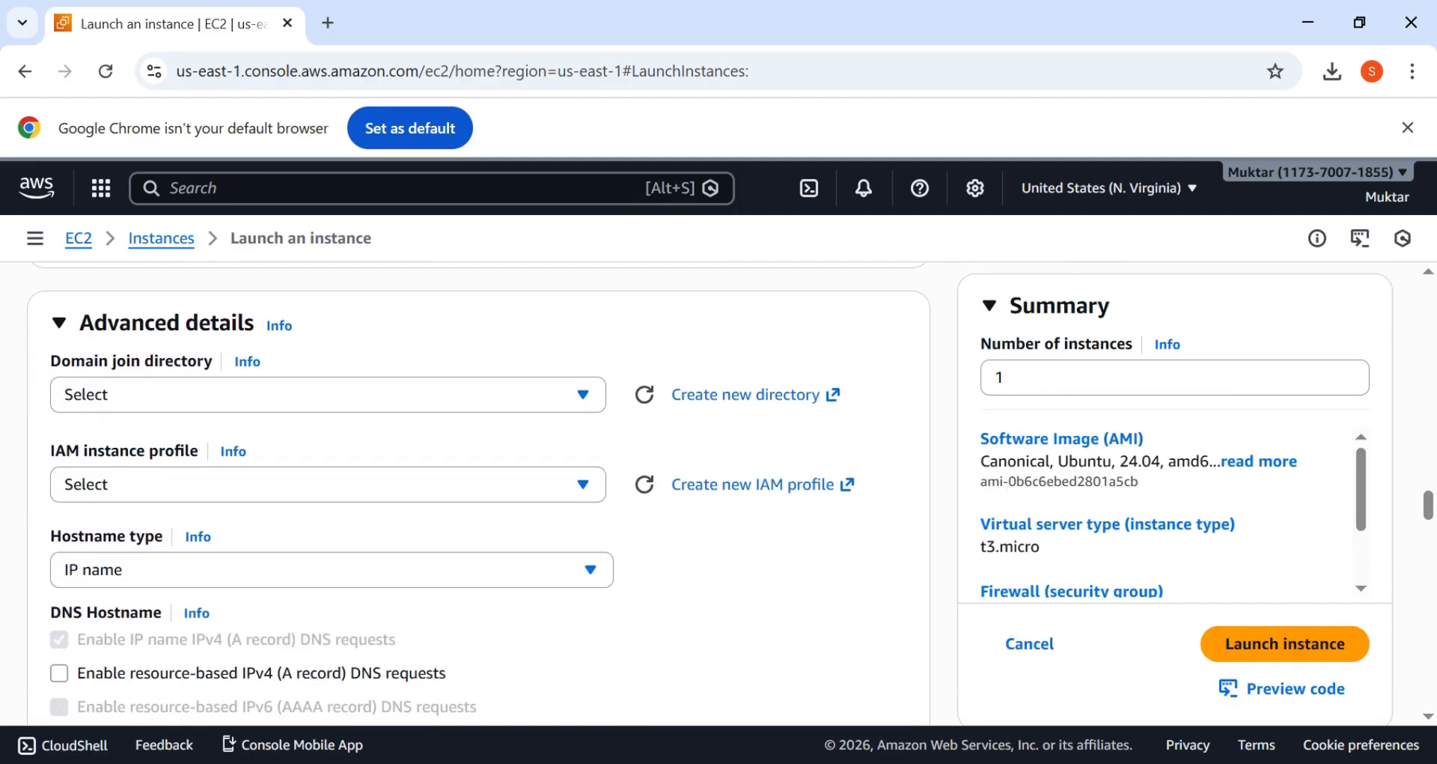
pyautogui.scroll(-10, 479, 487)
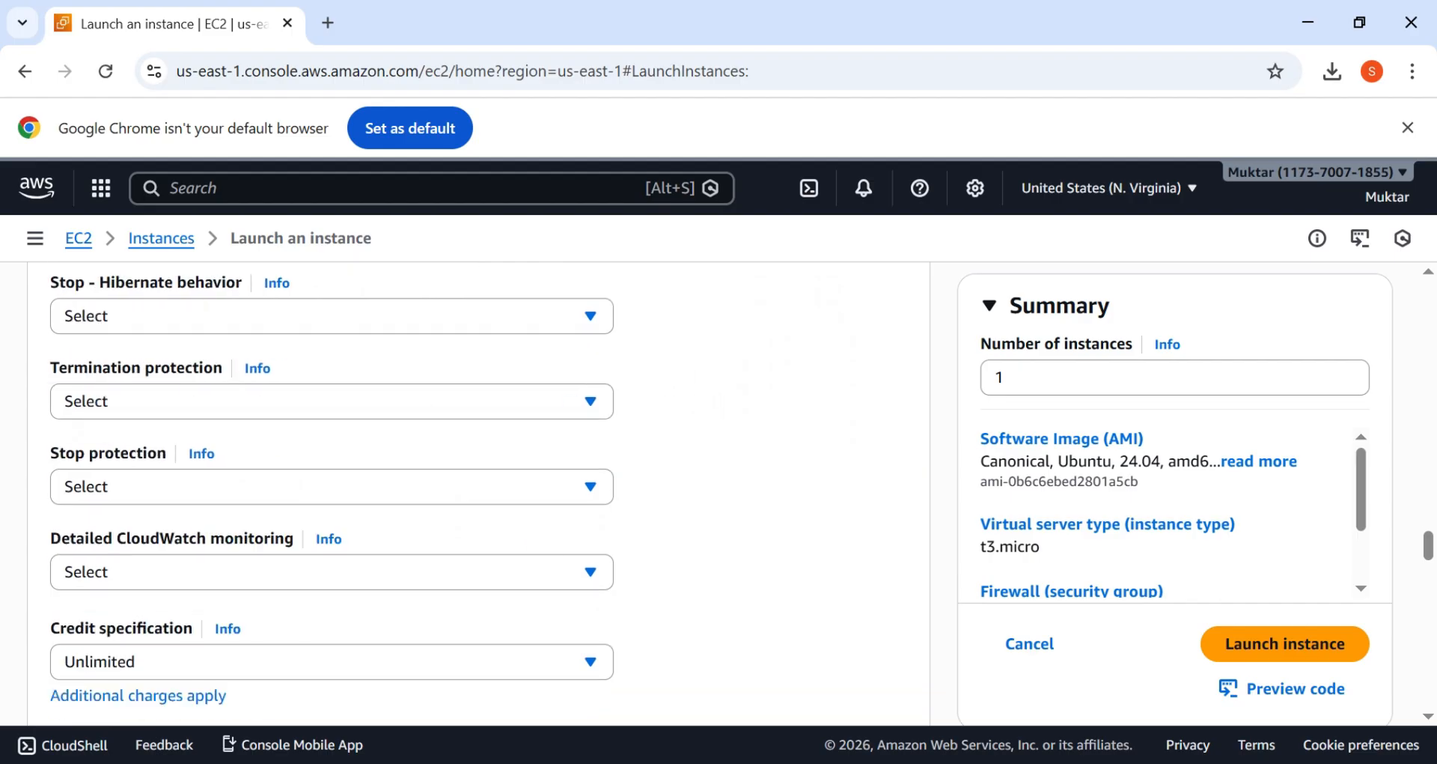
pyautogui.scroll(-10, 748, 484)
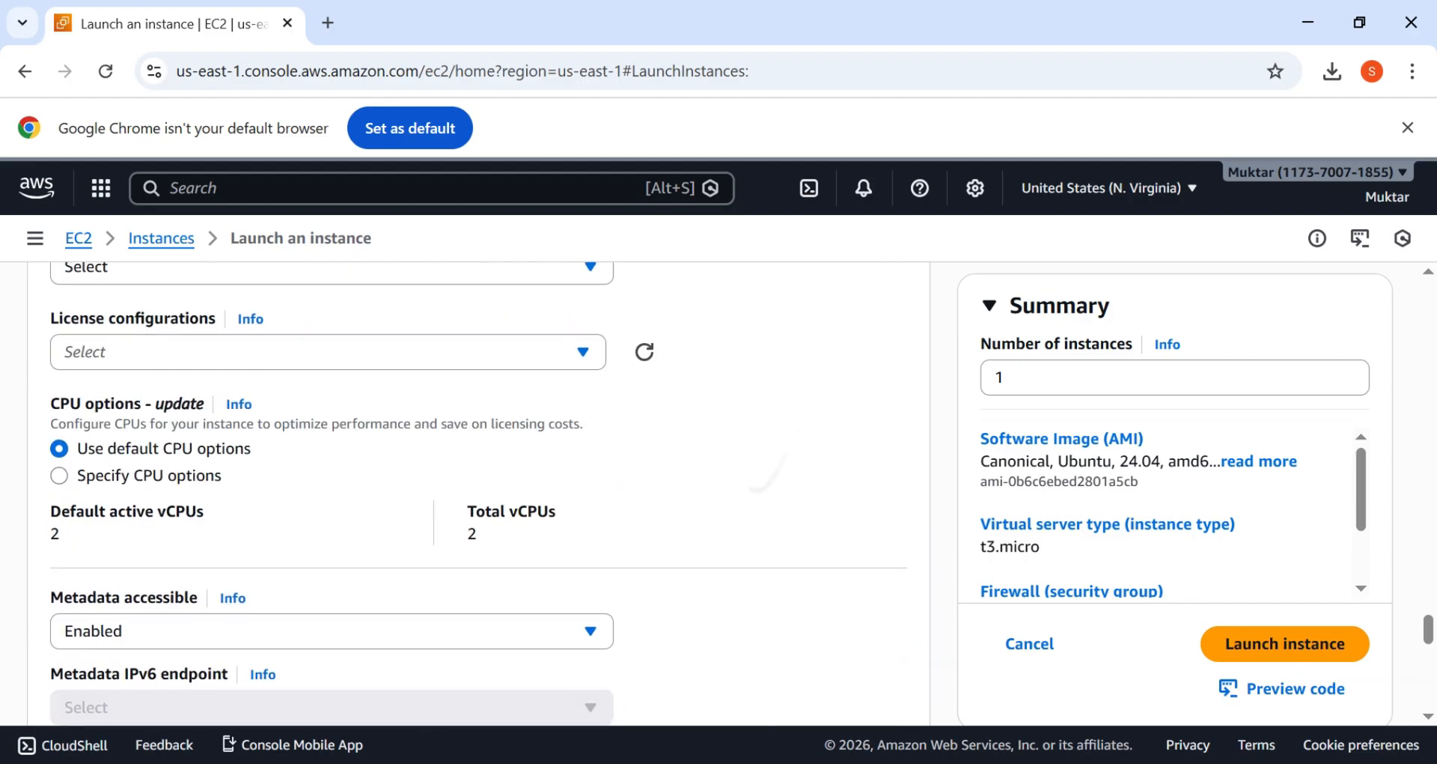
pyautogui.scroll(12, 749, 484)
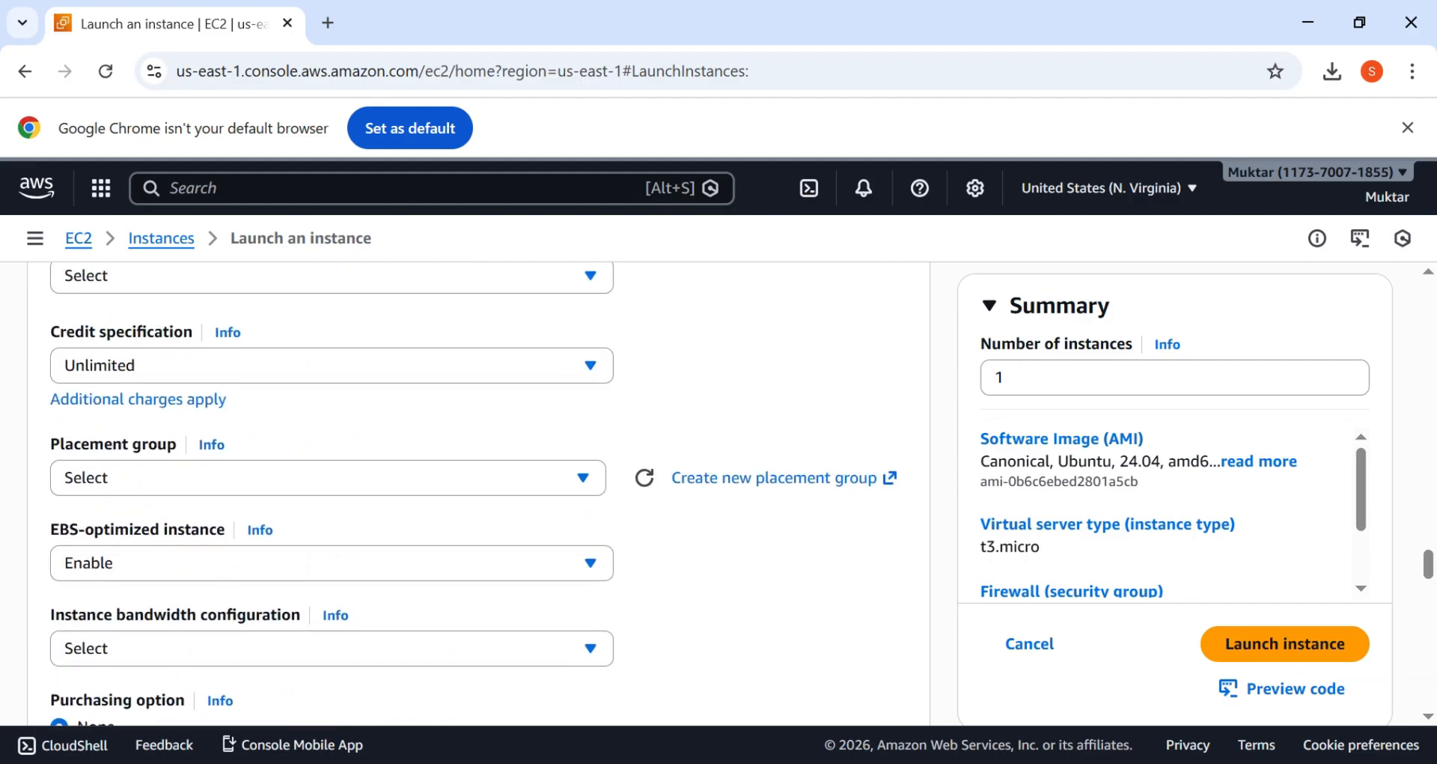
pyautogui.scroll(9, 479, 494)
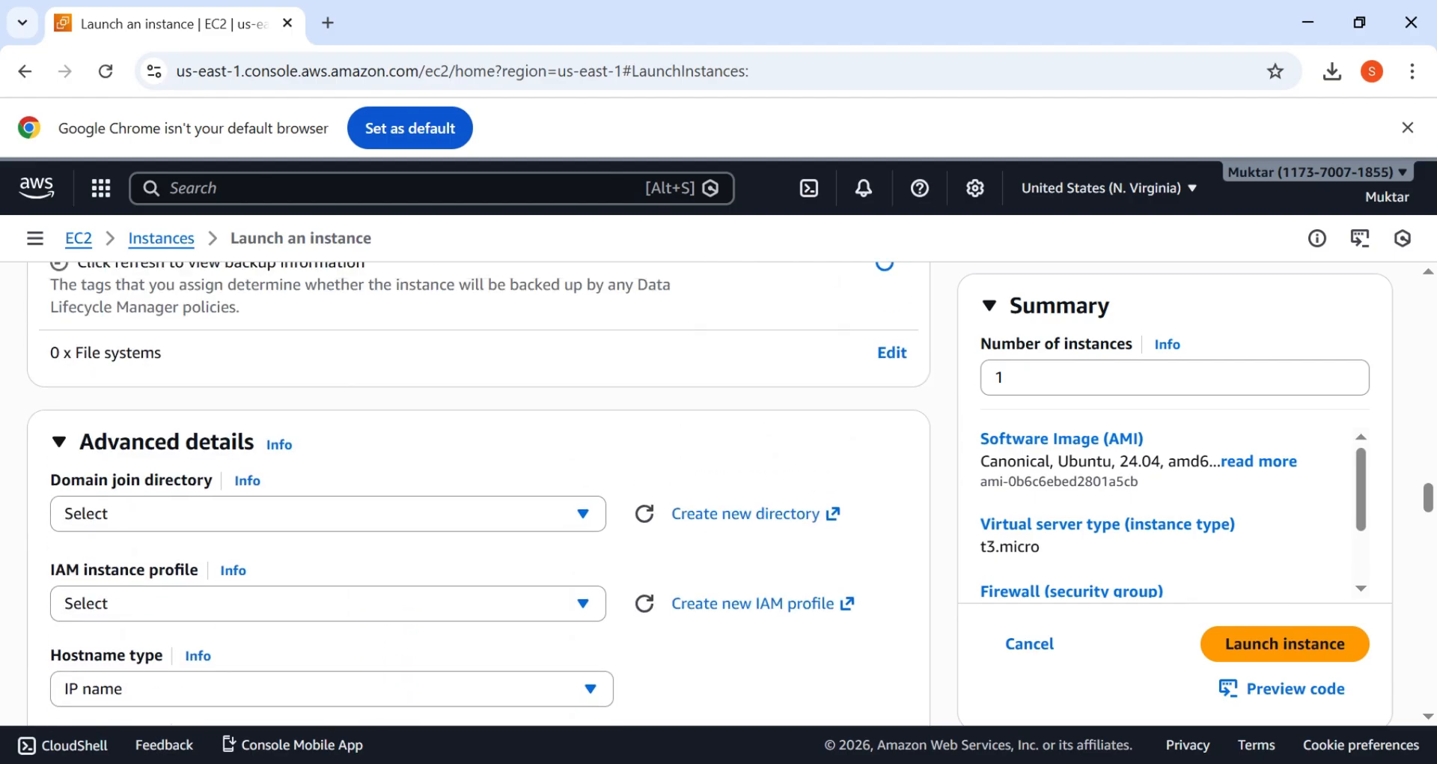
pyautogui.scroll(1, 480, 494)
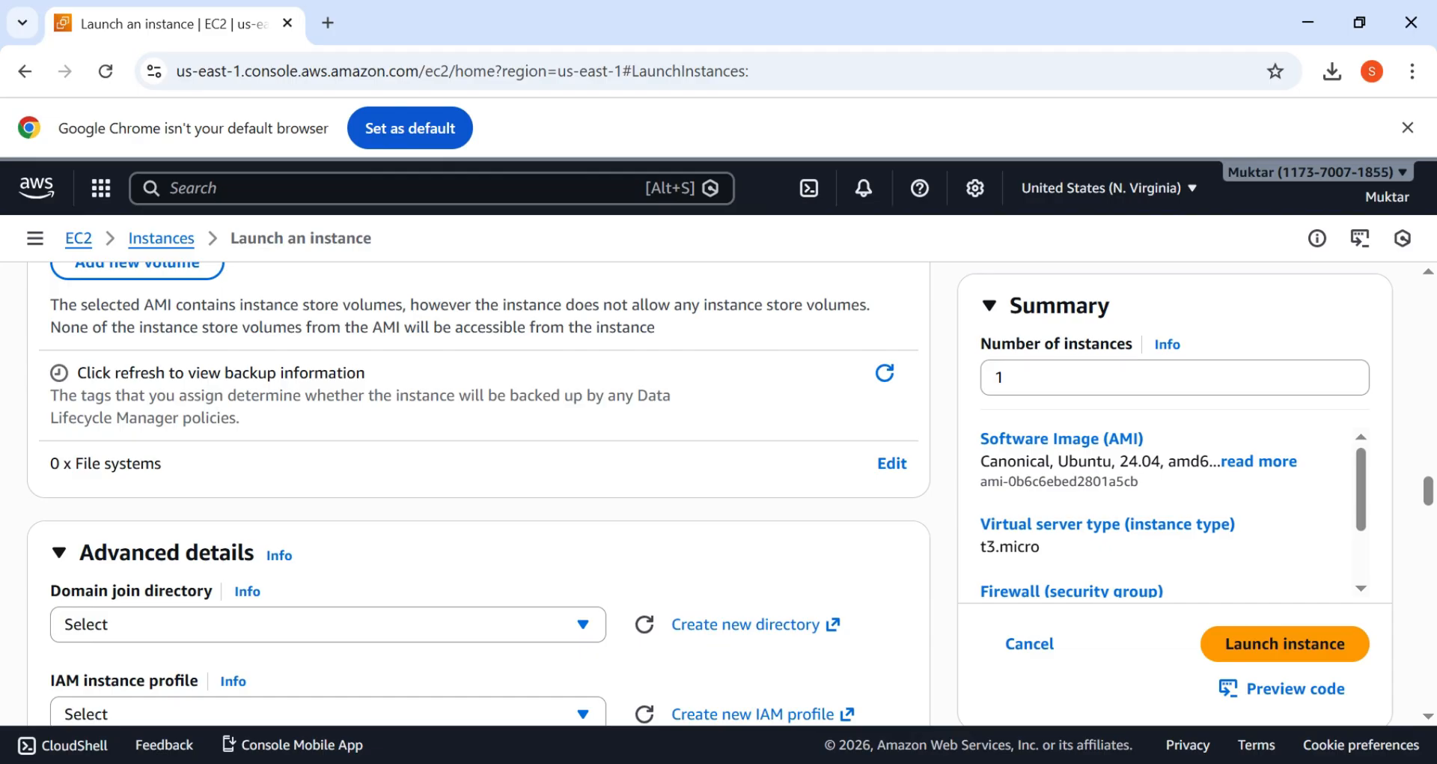
# Step: Launch the configured instance and select My First Ubuntu Server in the EC2 instances list
pyautogui.click(1285, 643)
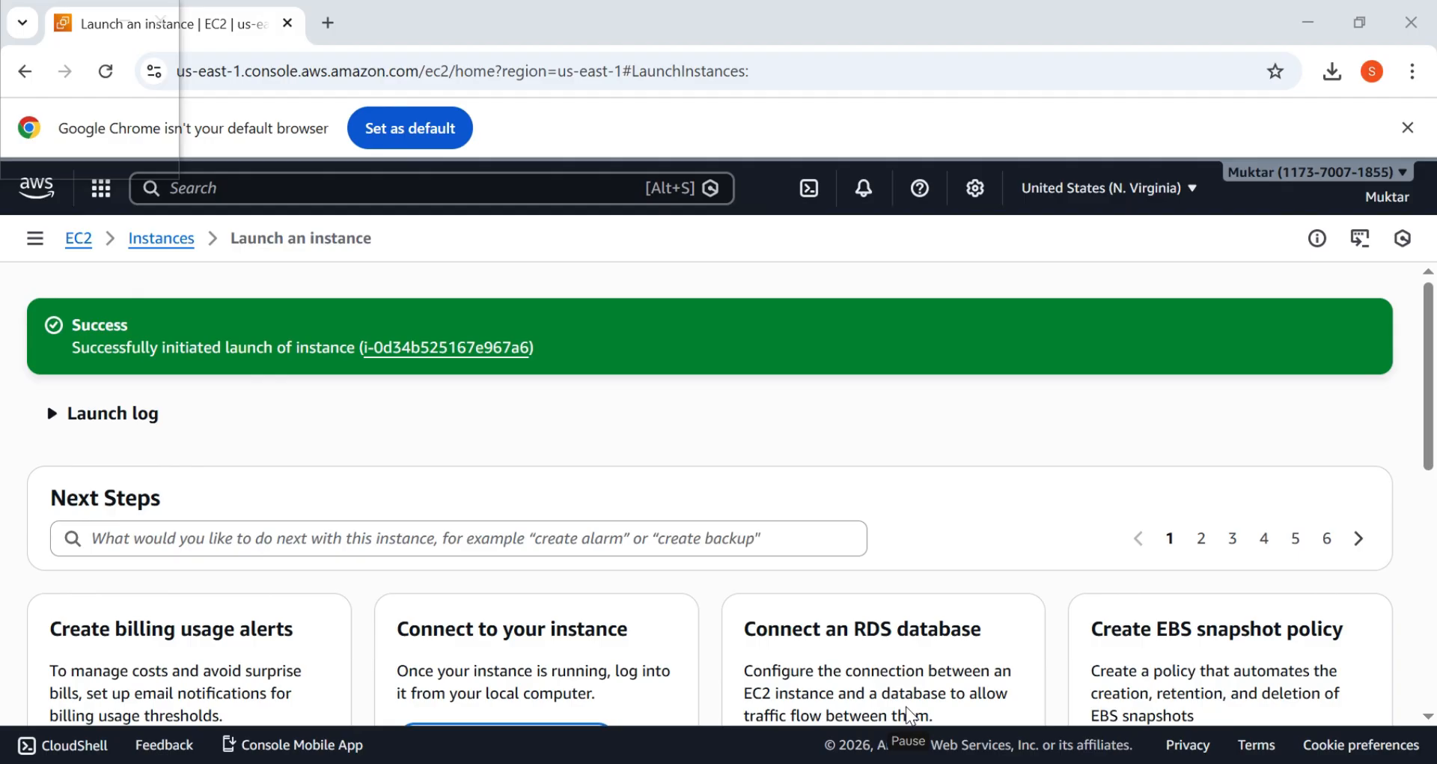
pyautogui.click(163, 253)
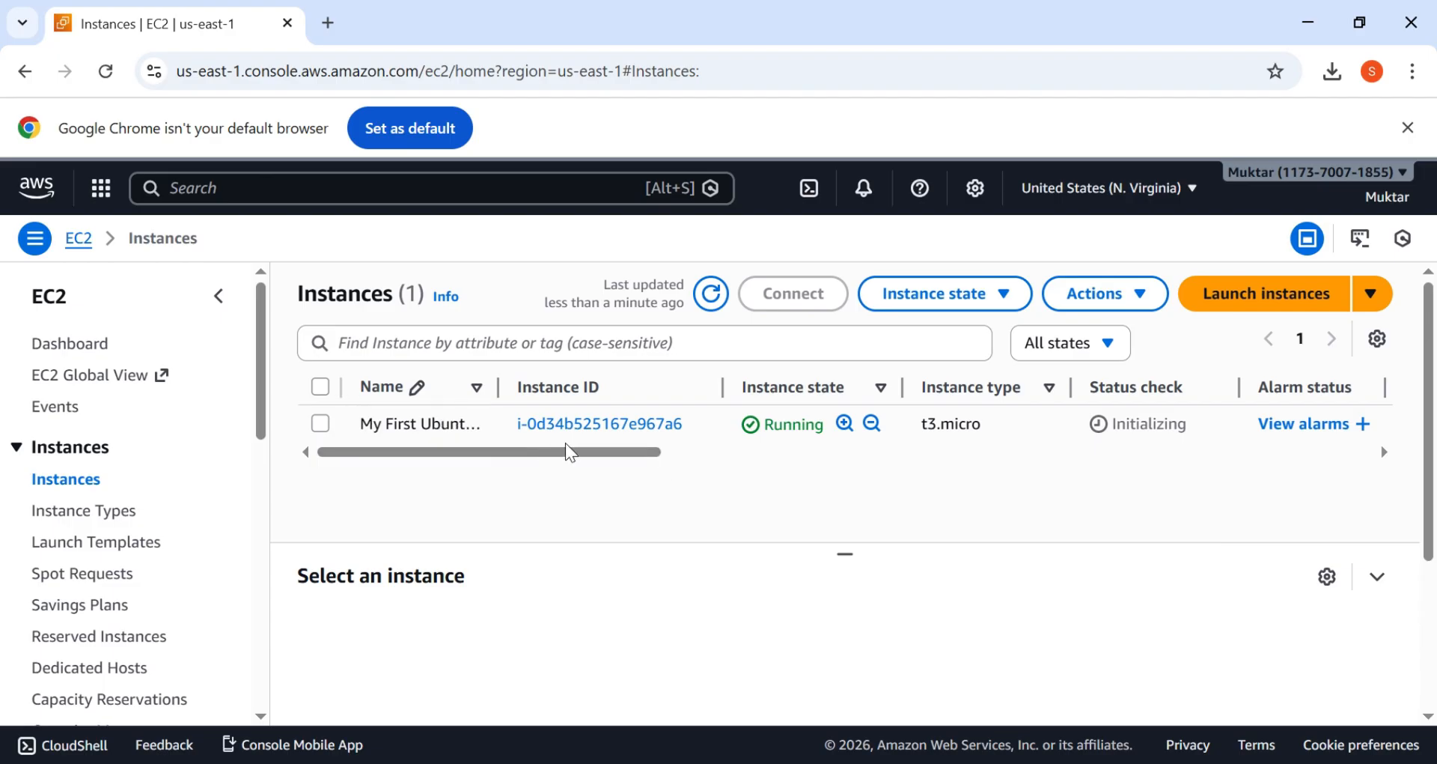
pyautogui.click(321, 425)
pyautogui.click(321, 425)
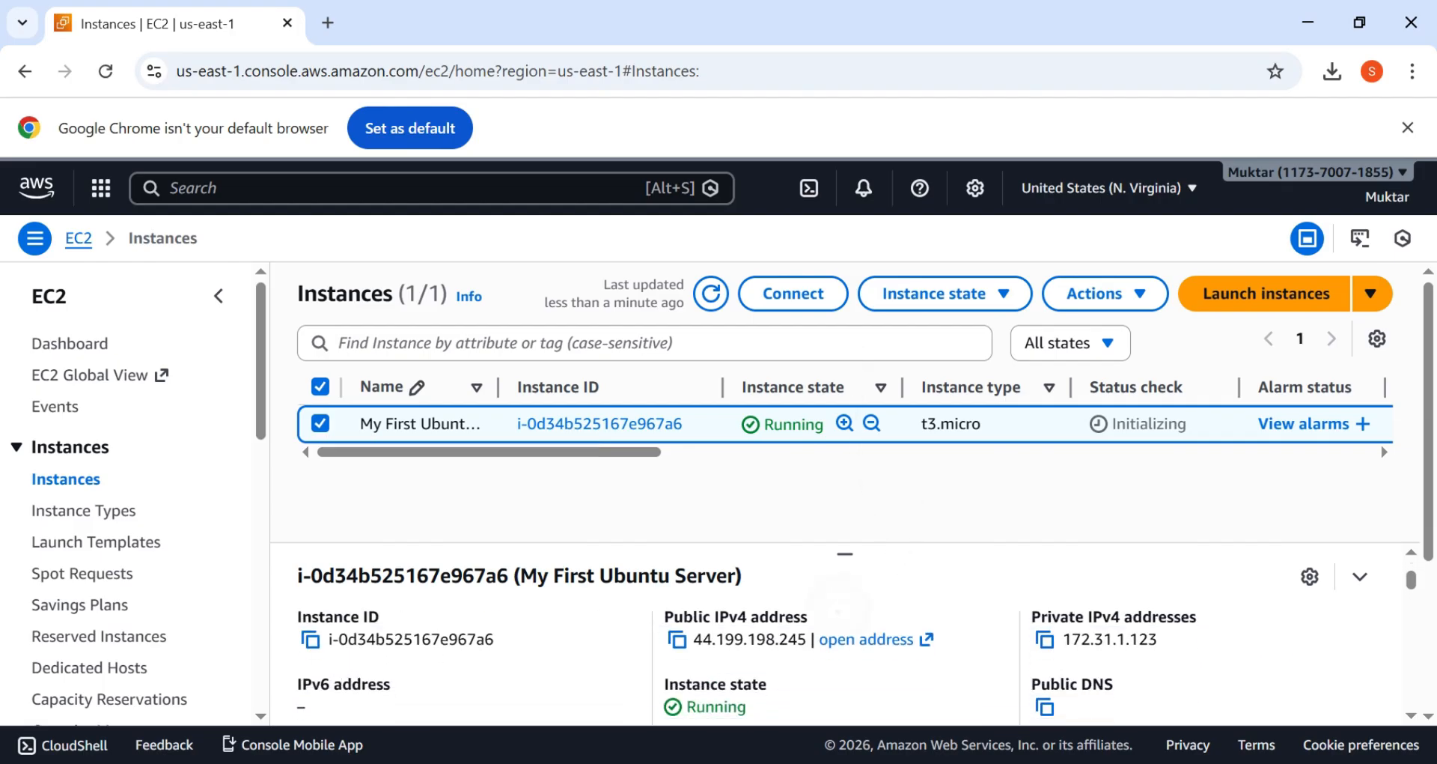
# Step: Copy the public IPv4 address of My First Ubuntu Server and load it in a new browser tab
pyautogui.click(677, 642)
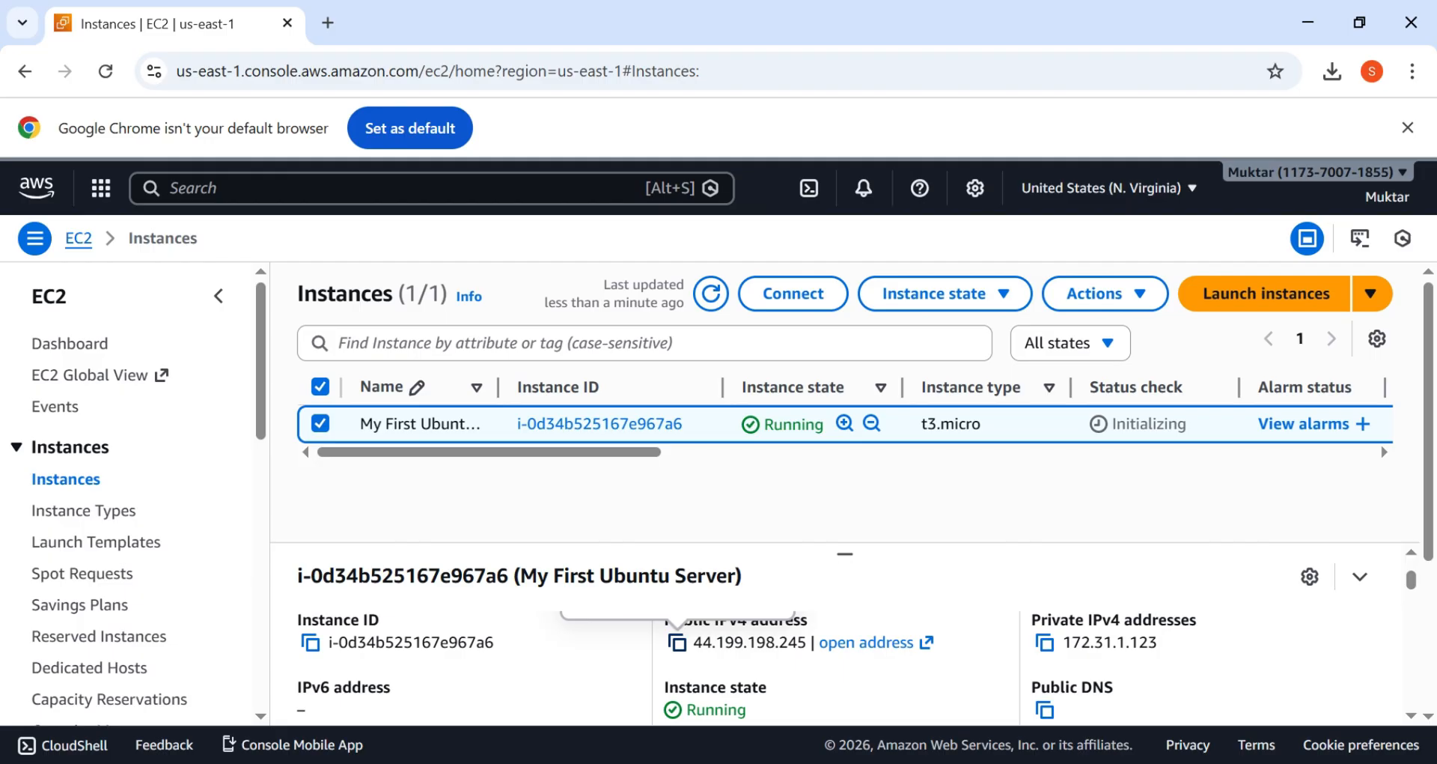
pyautogui.hotkey('ctrl', 't')
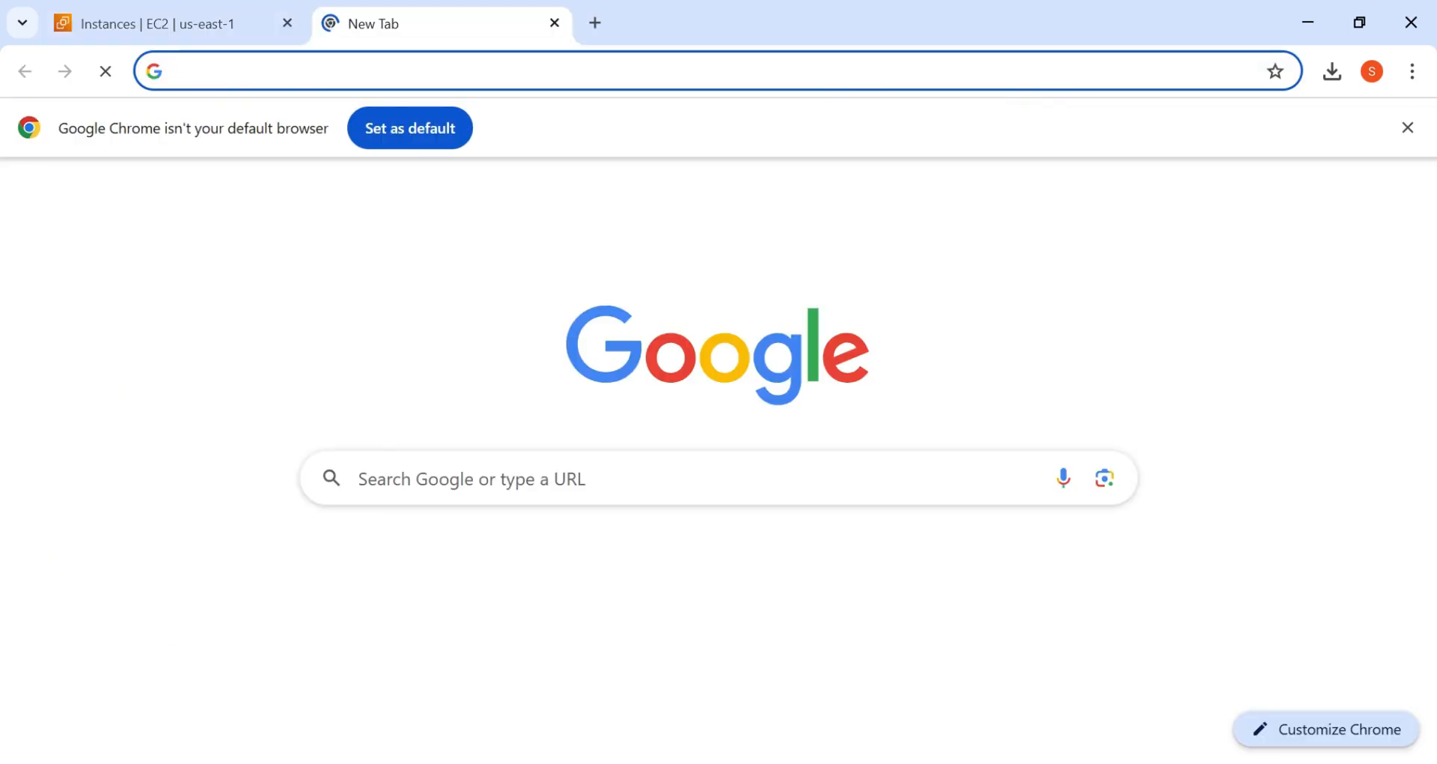
pyautogui.click(546, 458)
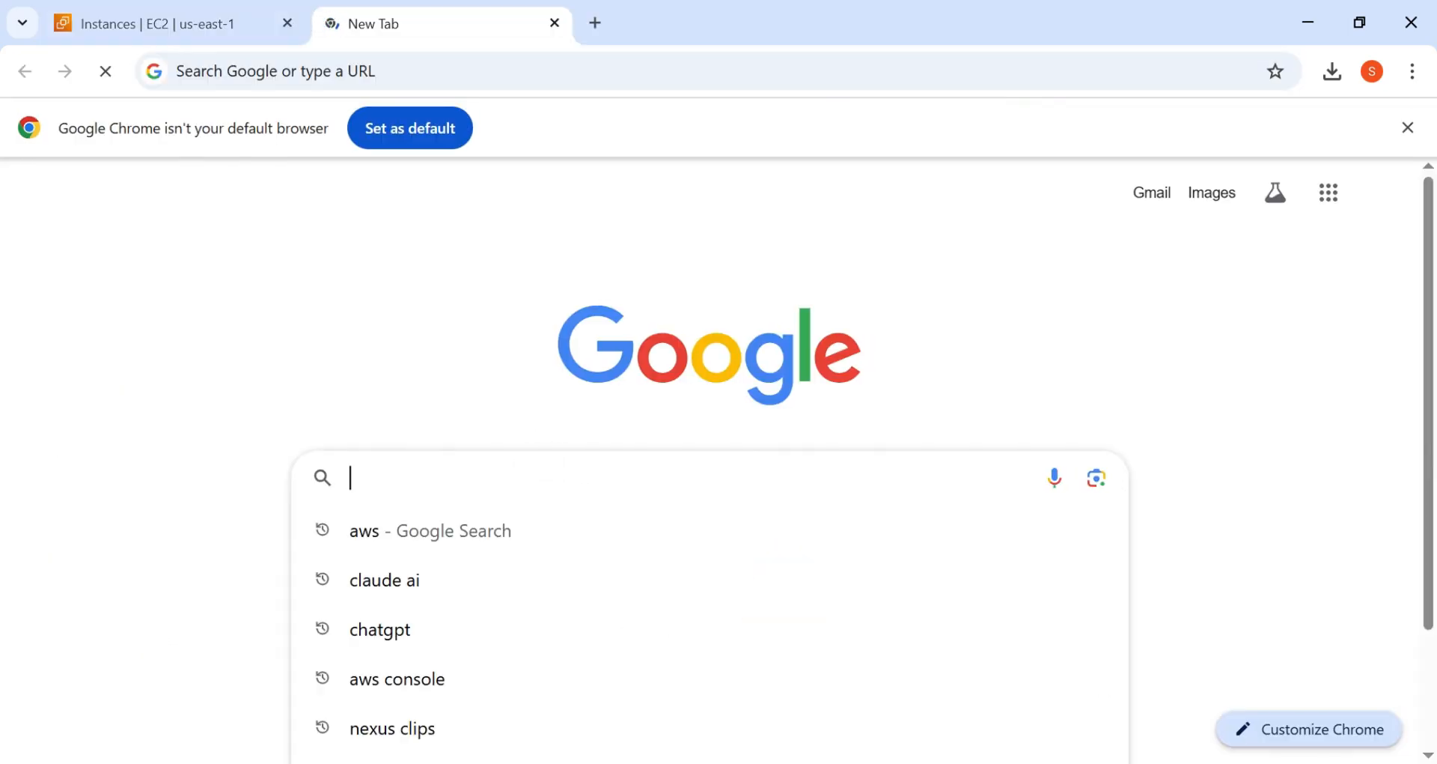
pyautogui.hotkey('ctrl', 'v')
pyautogui.press('Return')
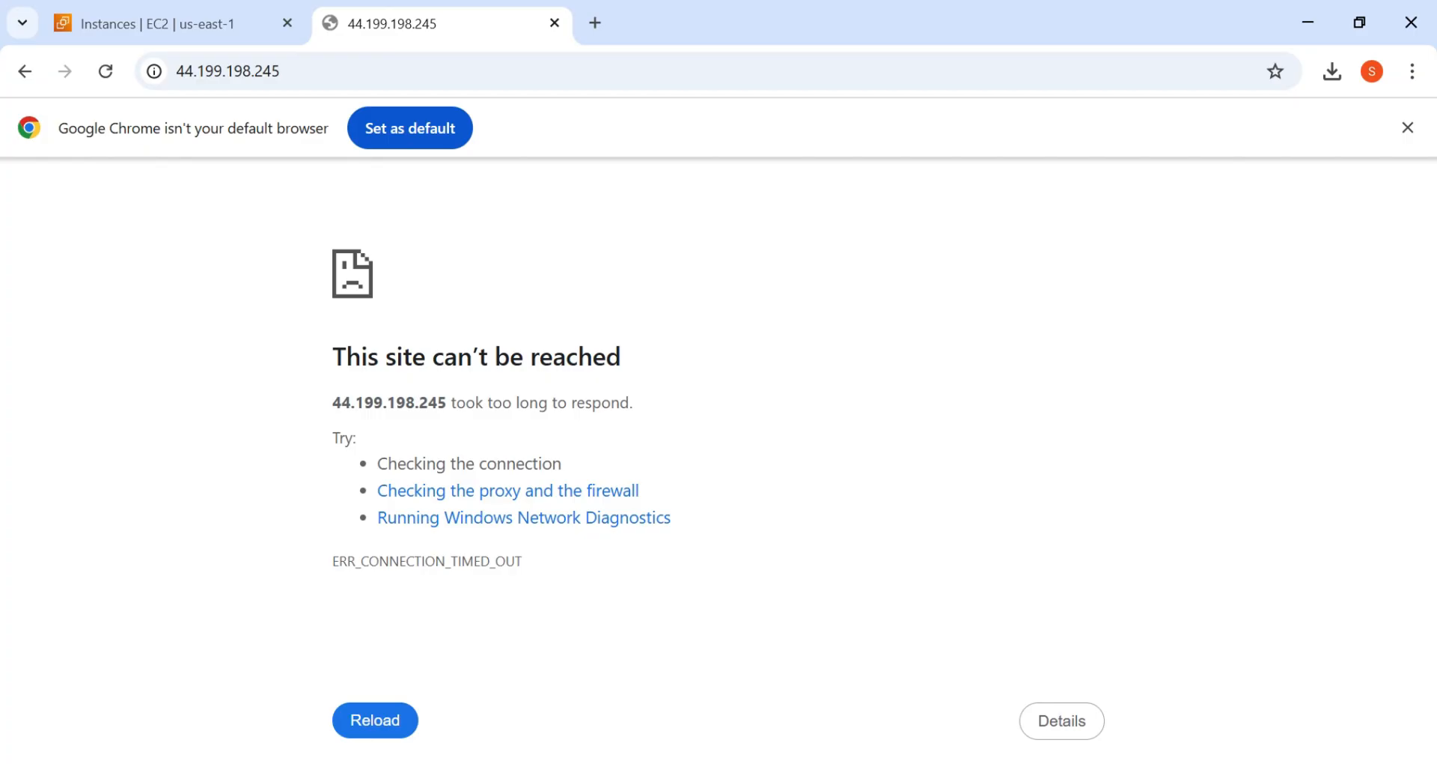
# Step: Return to the EC2 instances list and stop the My First Ubuntu Server instance
pyautogui.click(197, 40)
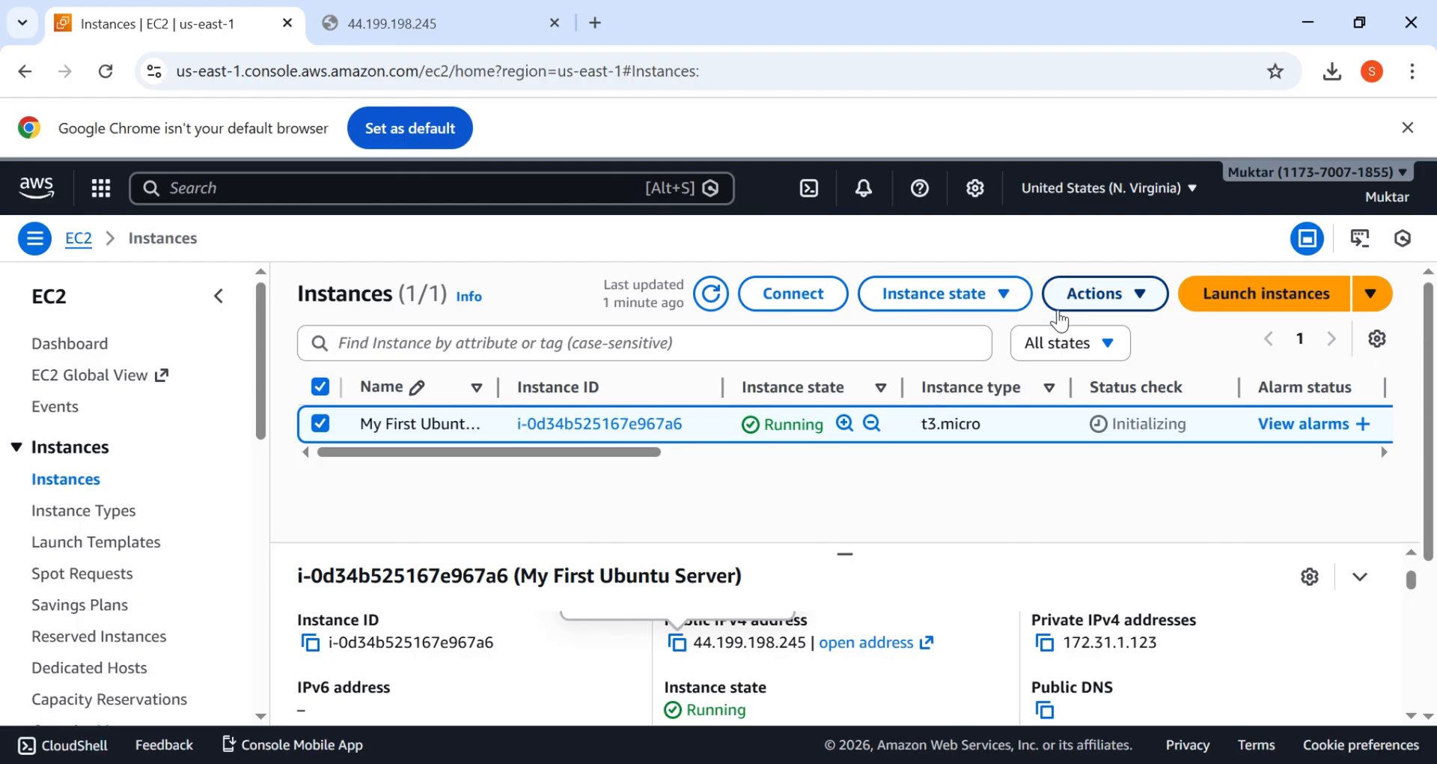
pyautogui.click(947, 308)
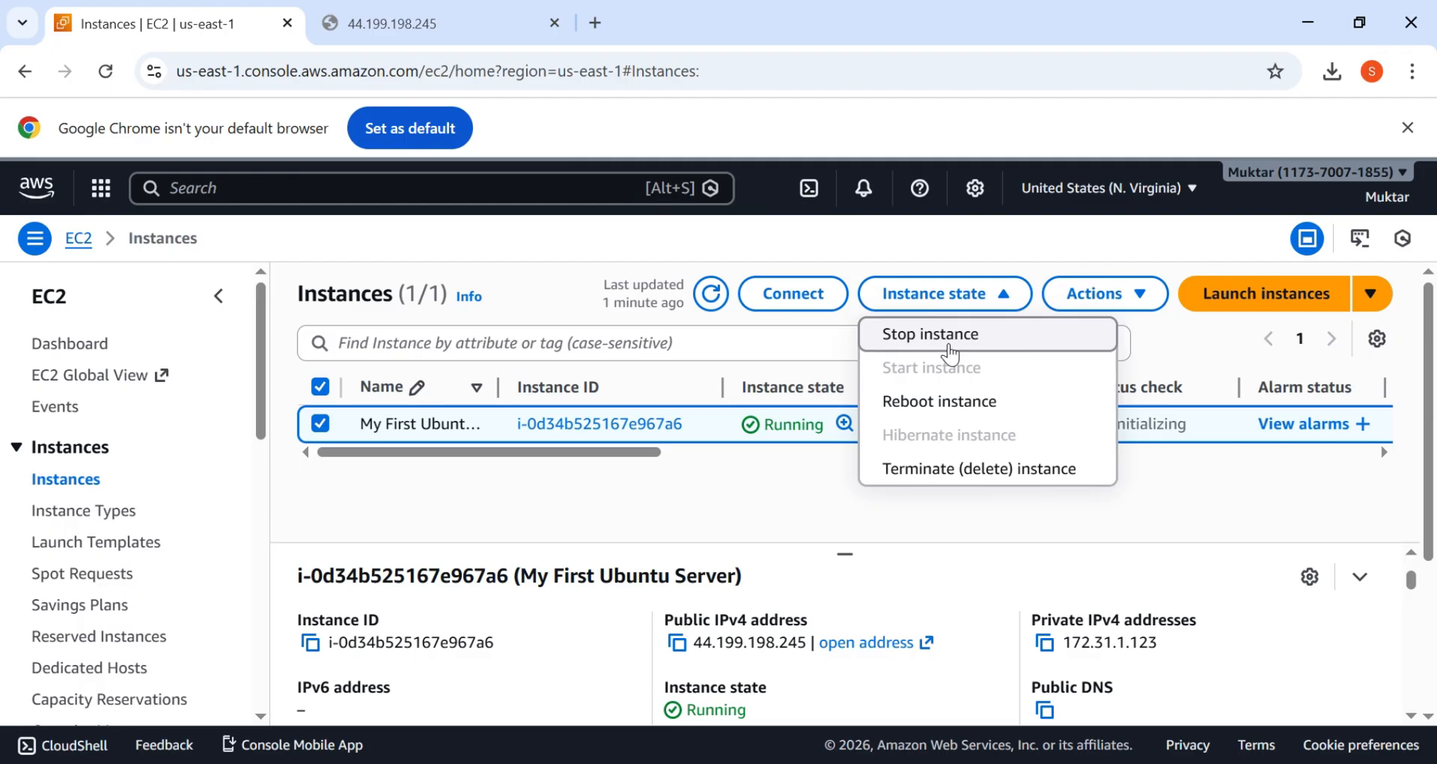
pyautogui.click(949, 335)
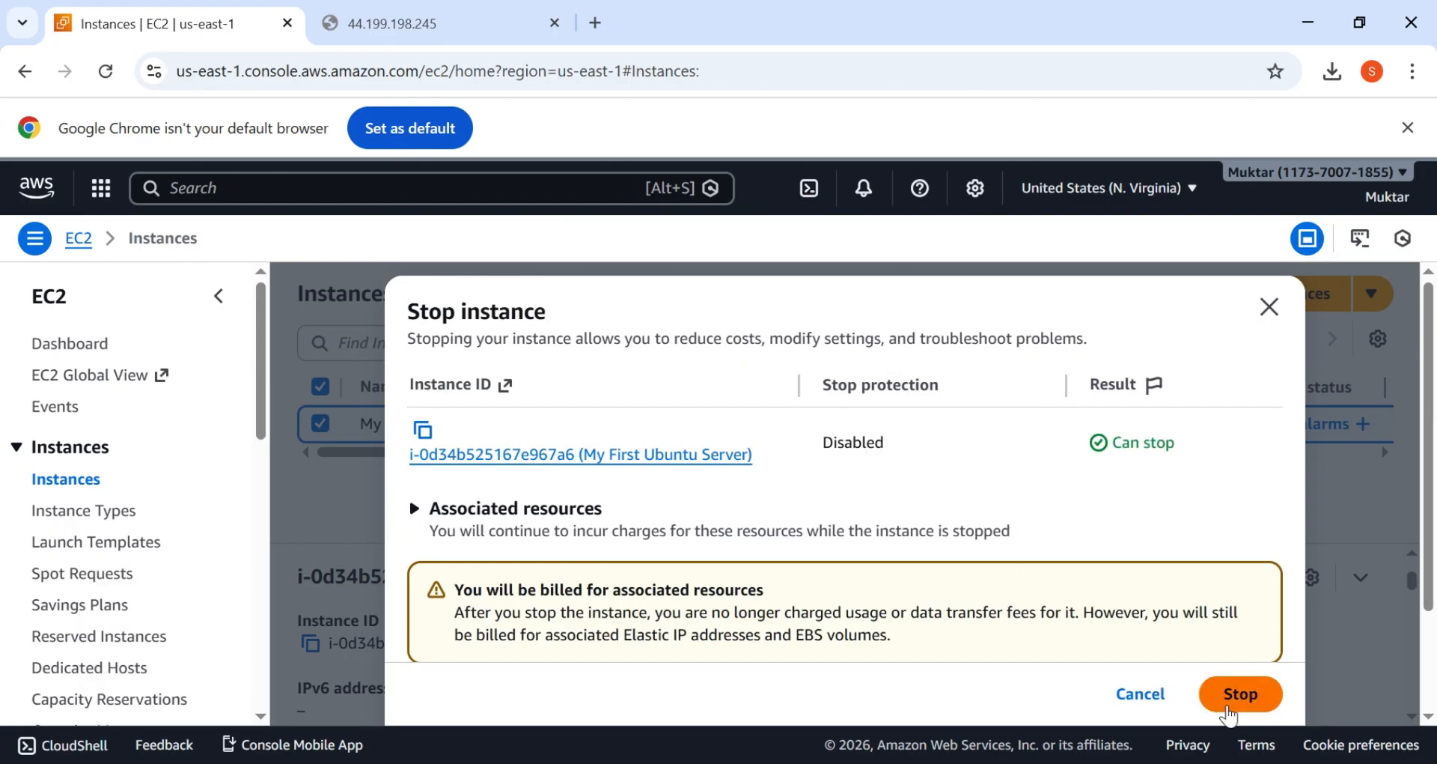
pyautogui.click(1228, 705)
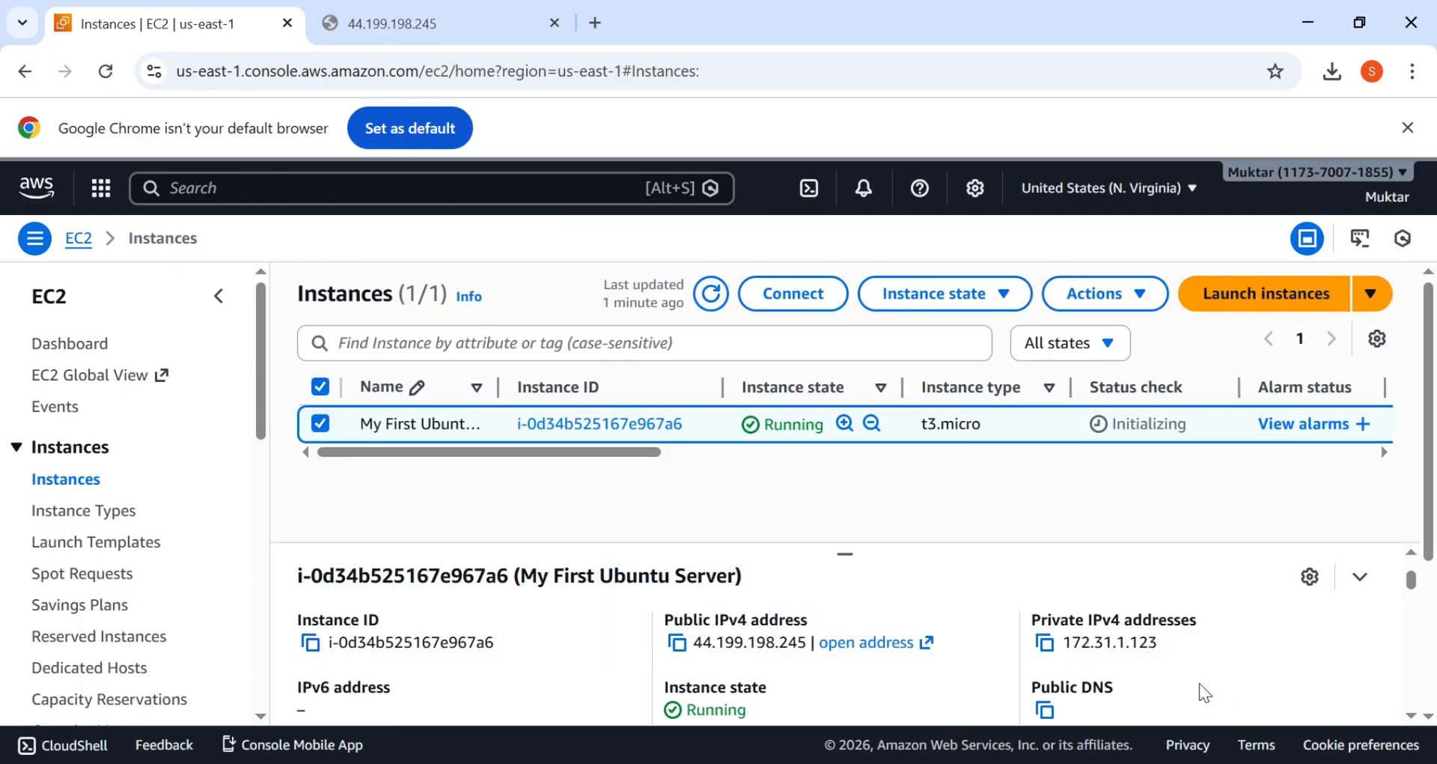